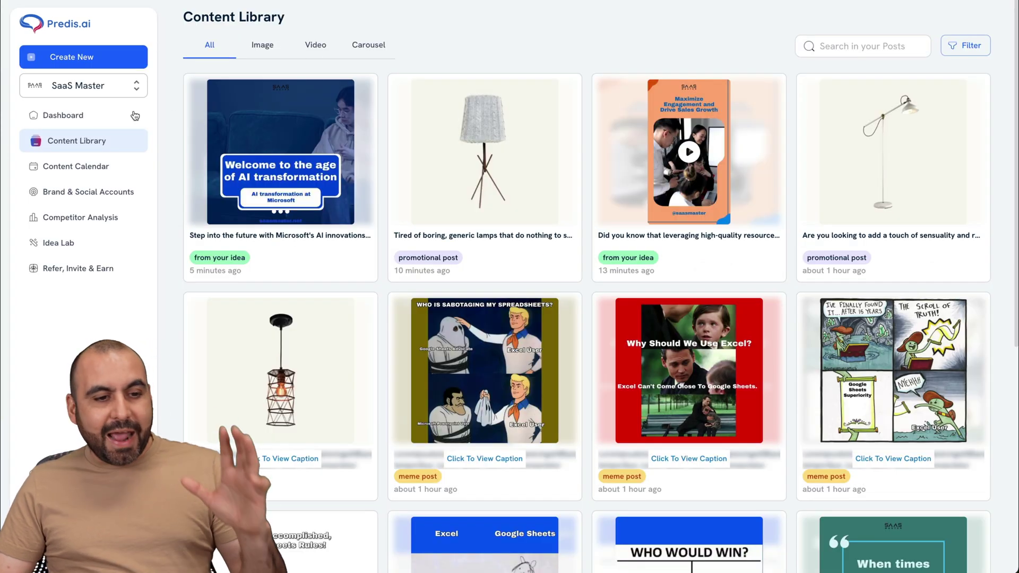
mouse_move(379, 214)
scroll(382, 220, down, 15)
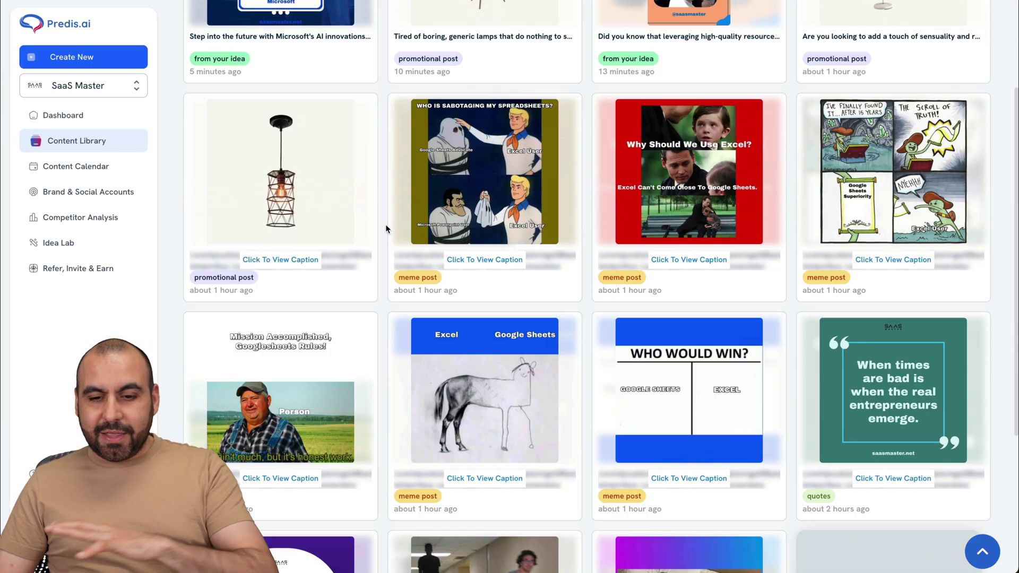
scroll(386, 224, down, 2)
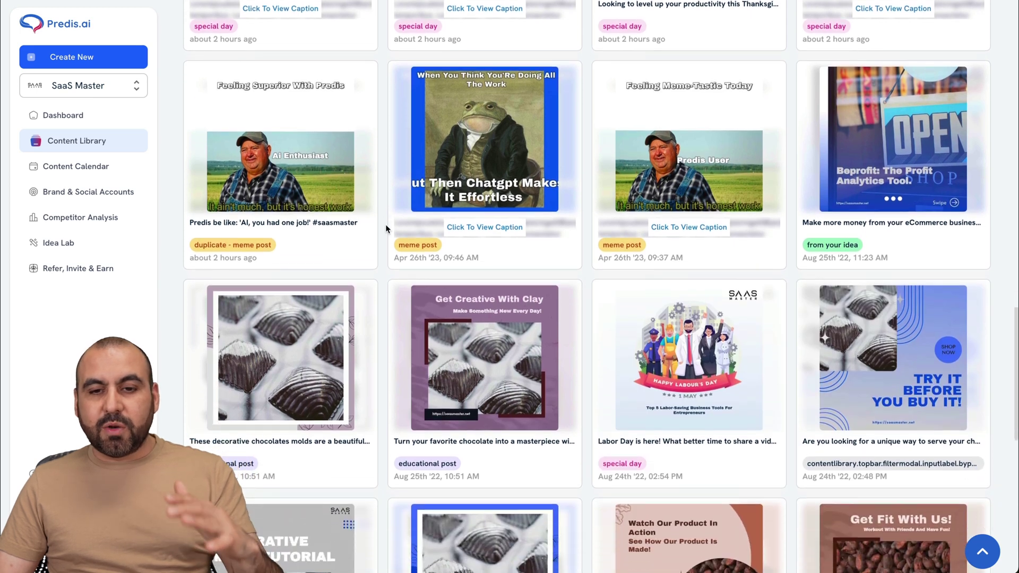
scroll(385, 224, up, 20)
mouse_move(451, 198)
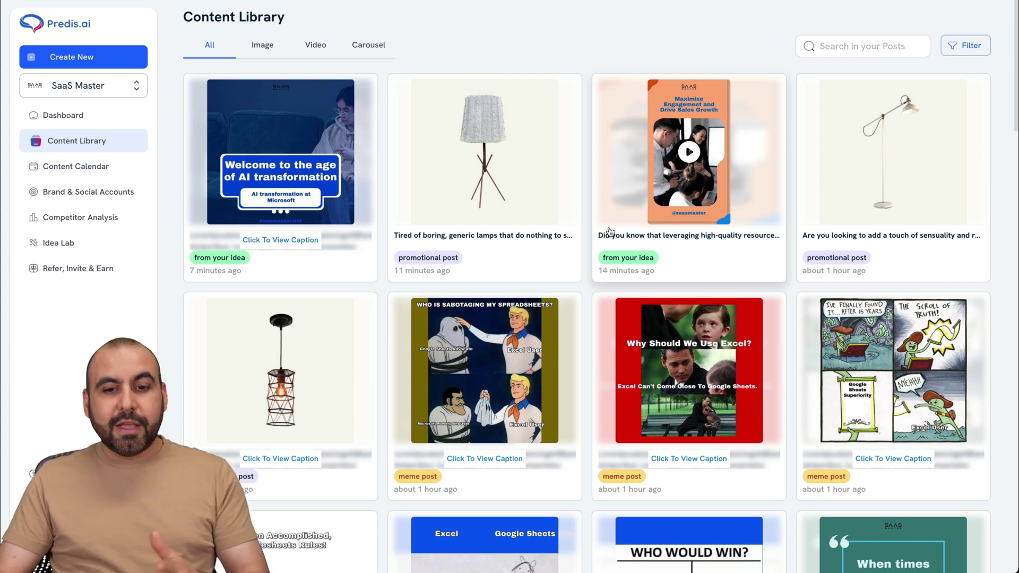
click(125, 168)
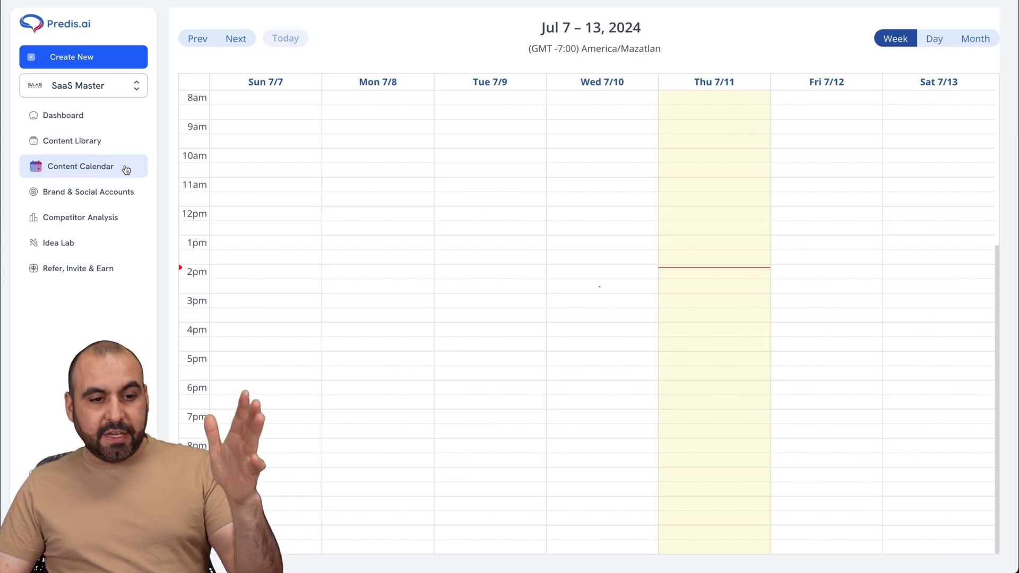
click(980, 43)
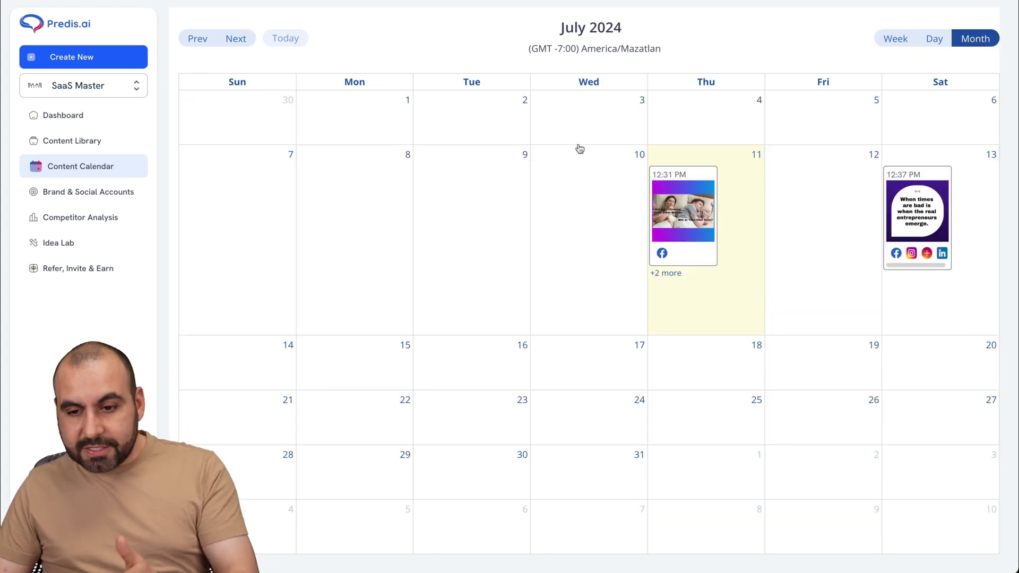
drag(929, 209, 944, 230)
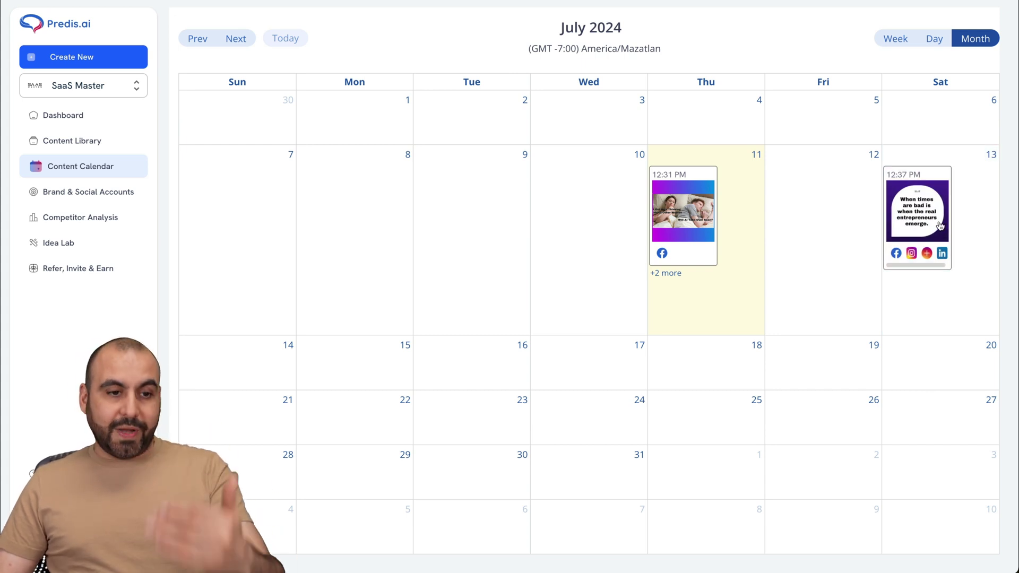
click(118, 141)
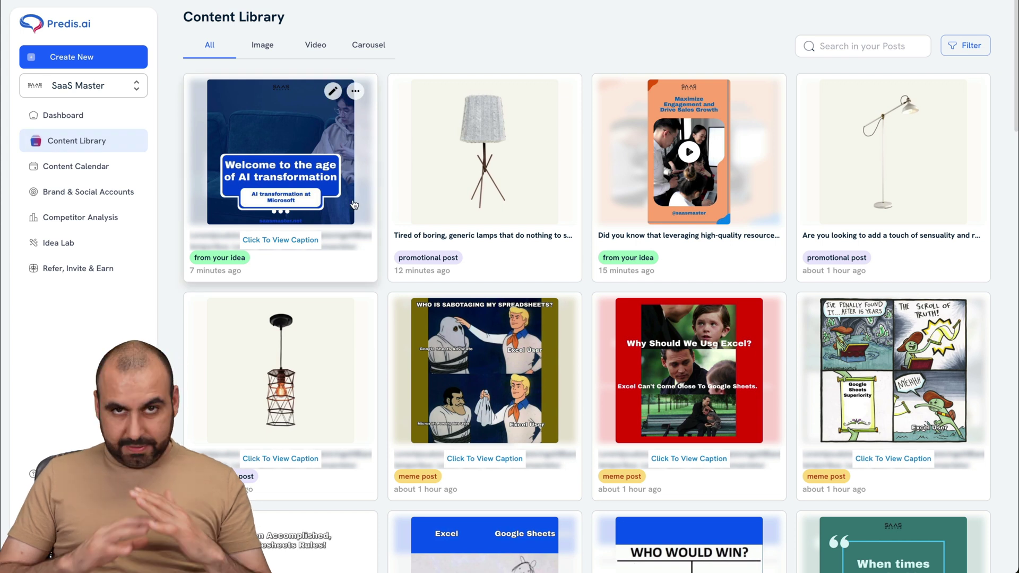
click(86, 61)
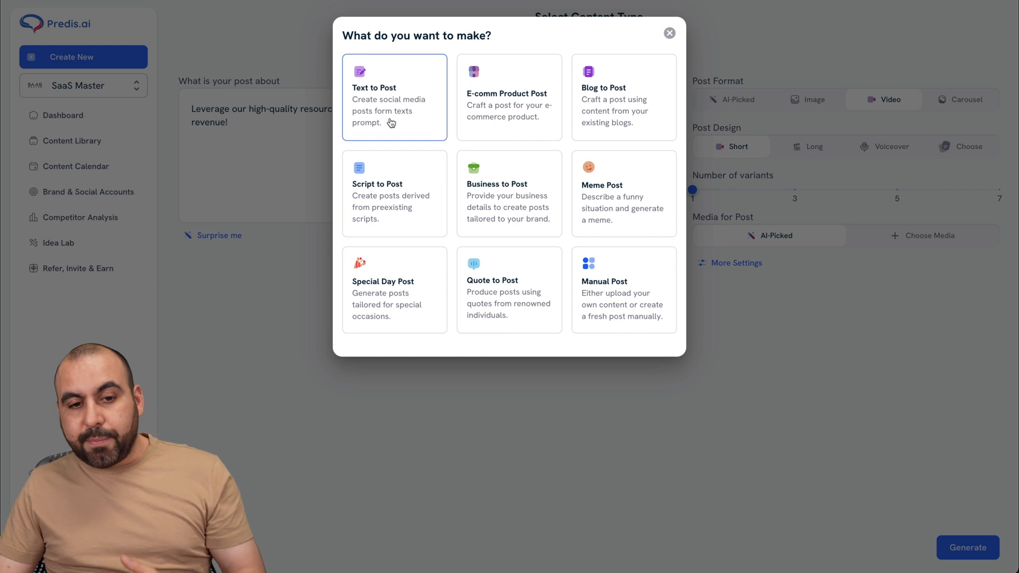
Choose Text to Post as the new post type
click(370, 97)
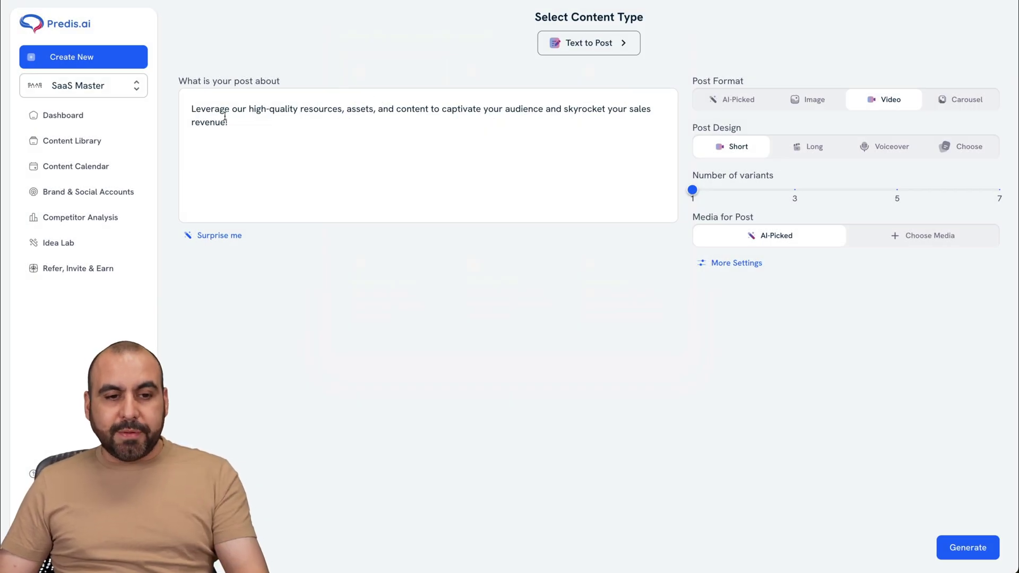
Set the Text to Post format to AI-Picked and the aspect ratio to 1:1 after trying 9:16
drag(195, 109, 310, 159)
click(310, 158)
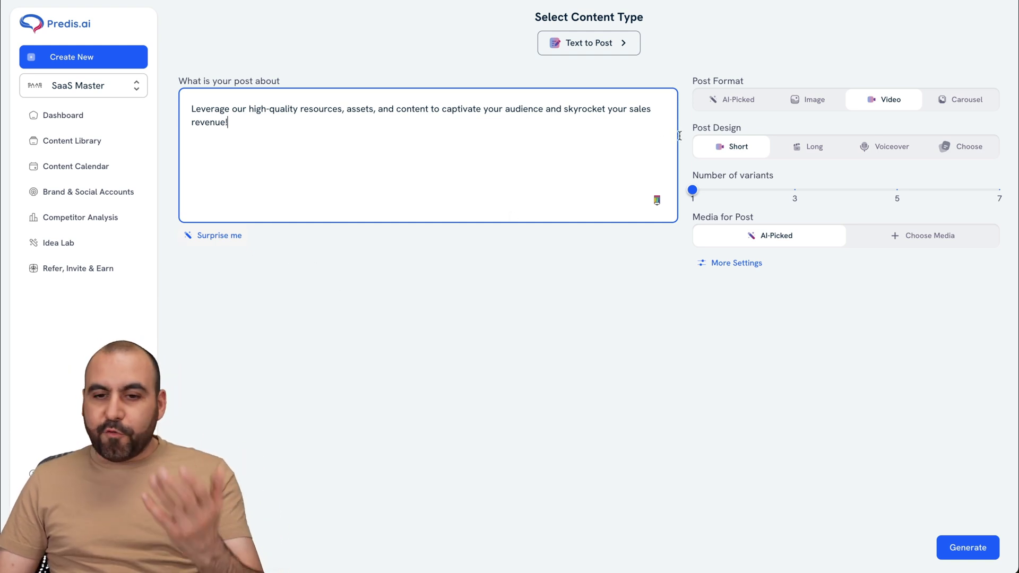
click(746, 106)
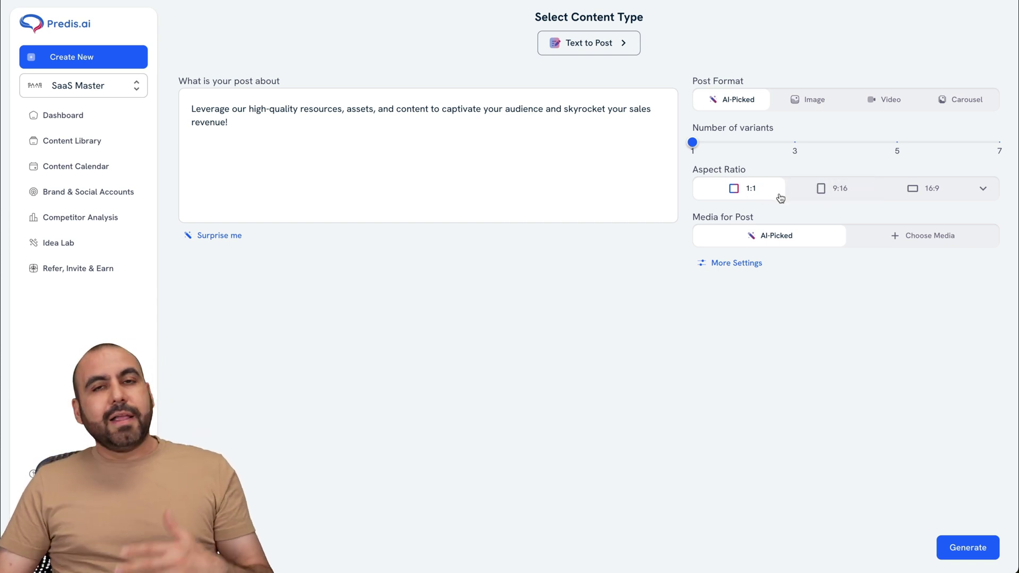
click(834, 200)
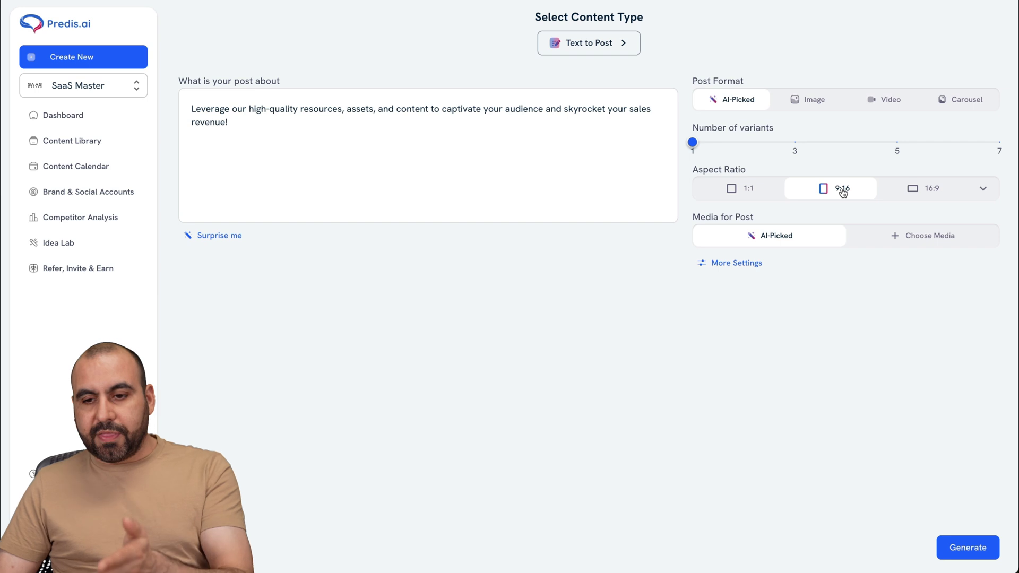
click(981, 190)
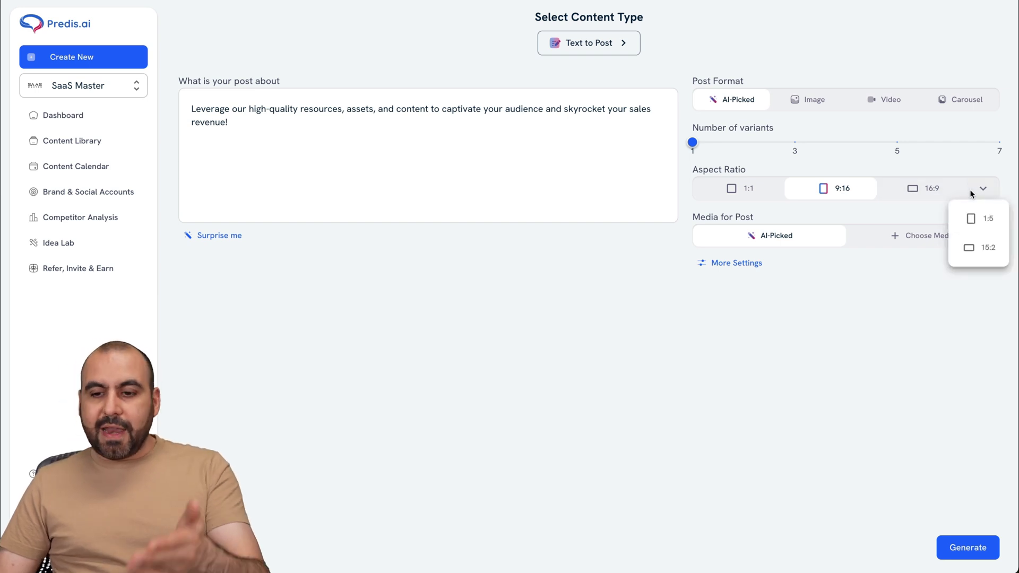
click(734, 189)
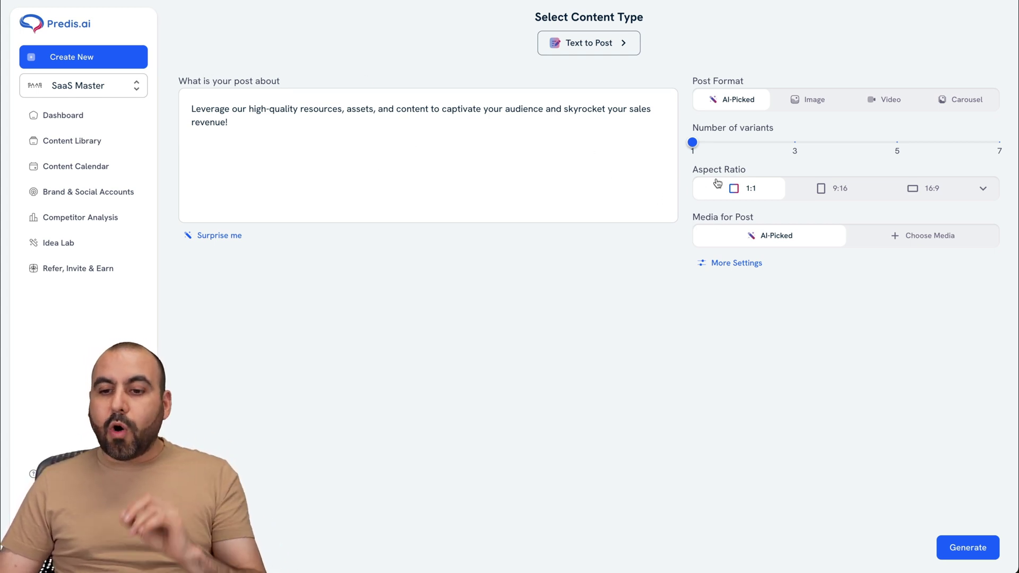
Browse Stock Assets in Choose Media, expand More Settings, then return to the Content Library
click(932, 238)
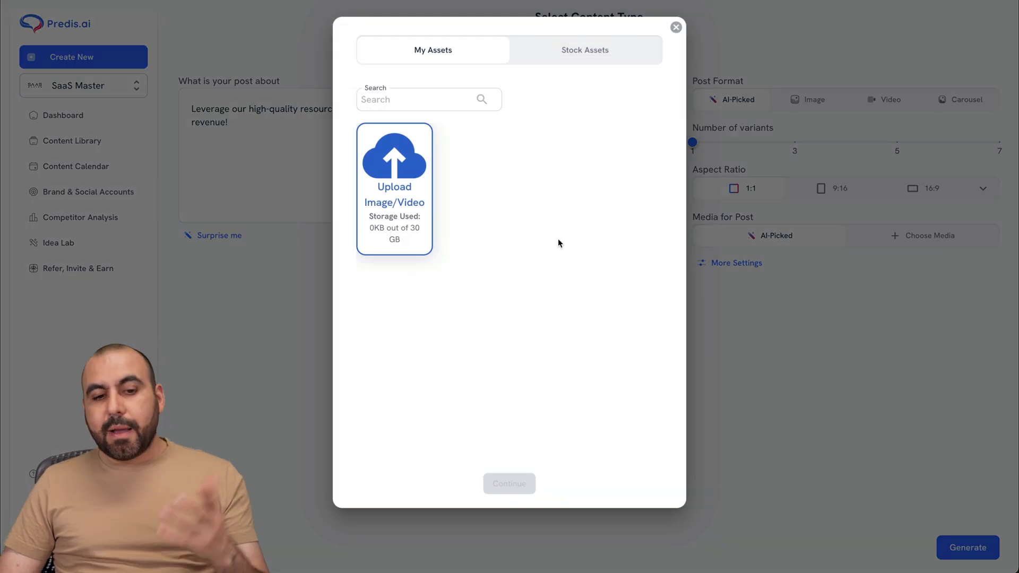
click(605, 50)
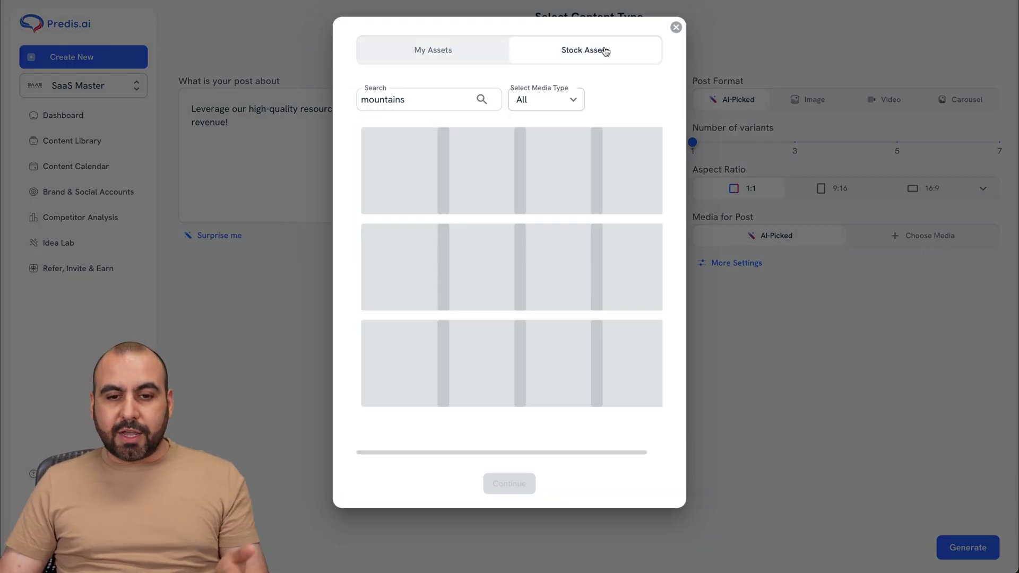
click(675, 27)
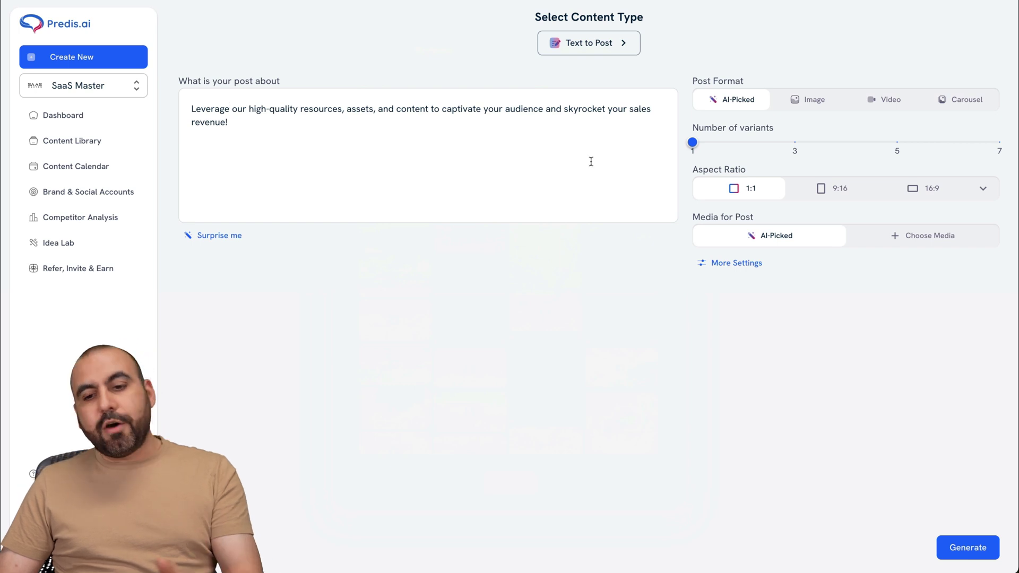
click(744, 262)
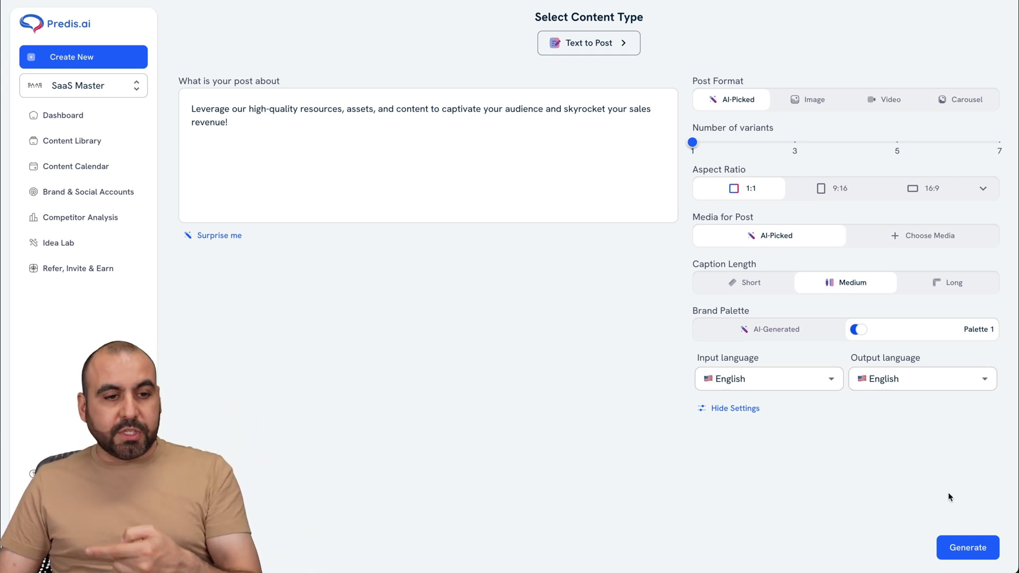
click(92, 153)
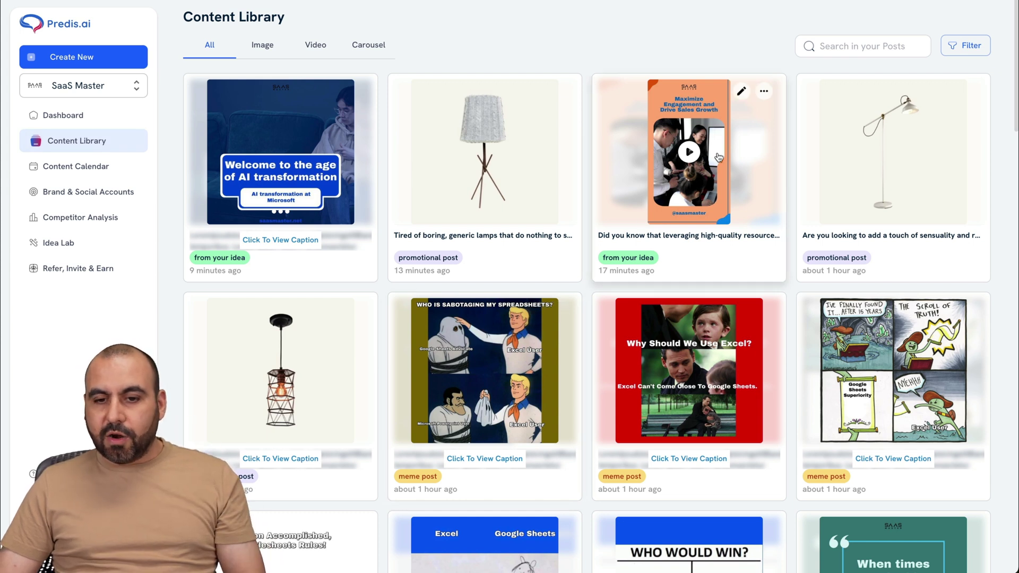
Preview the 'Maximize Engagement and Drive Sales Growth' video post and open it in Edit Post
click(685, 203)
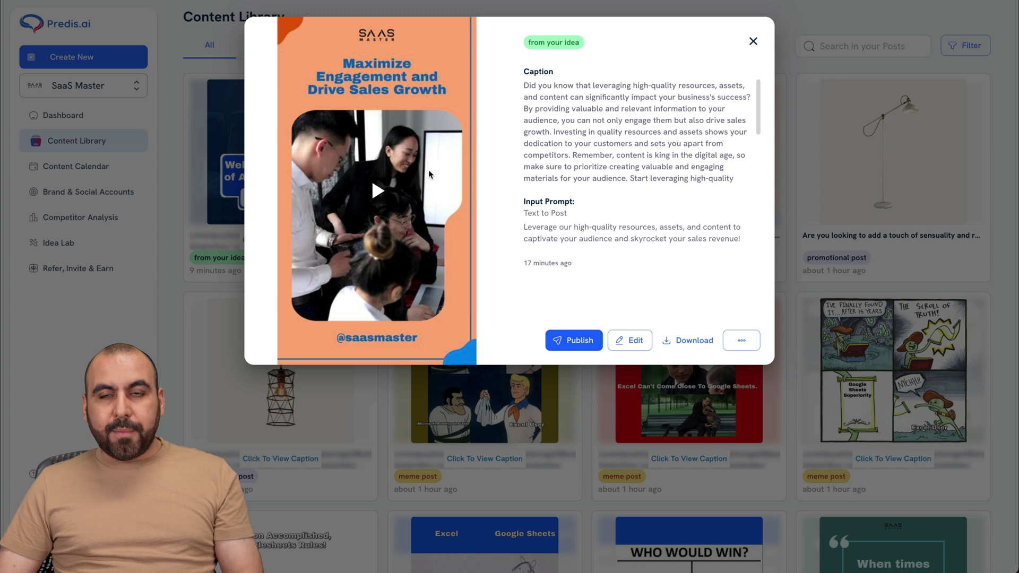
click(371, 177)
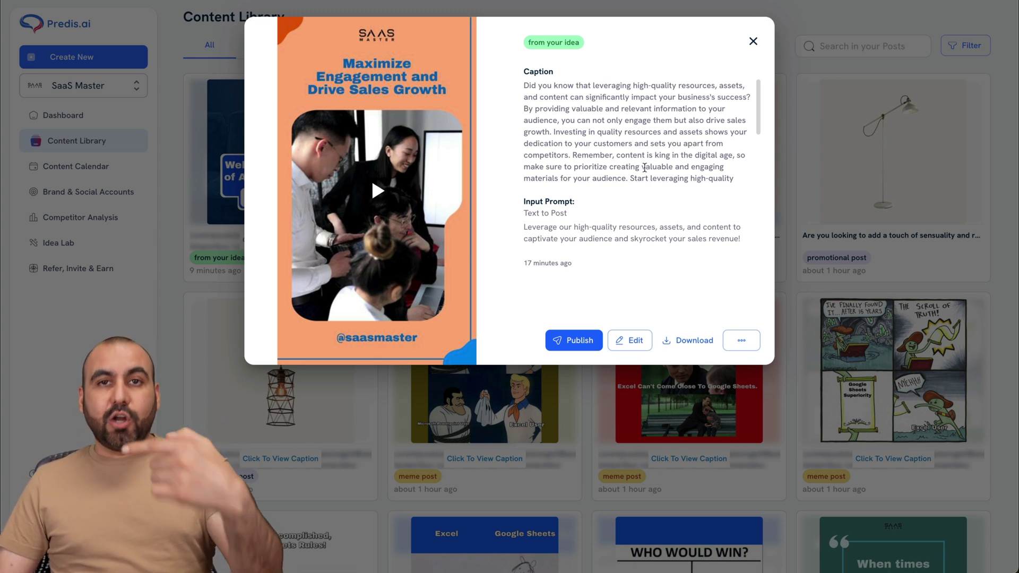
click(635, 341)
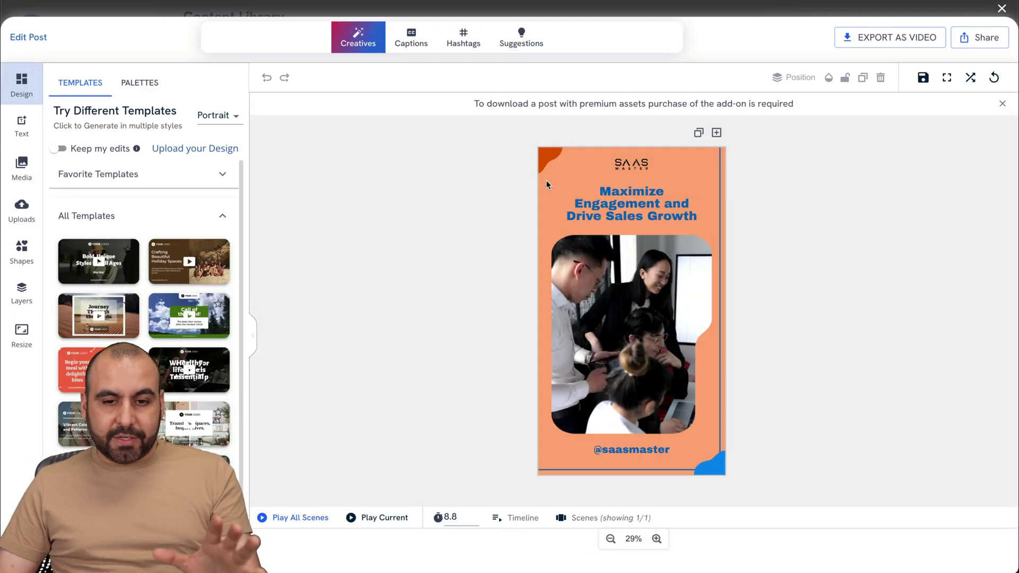
click(581, 168)
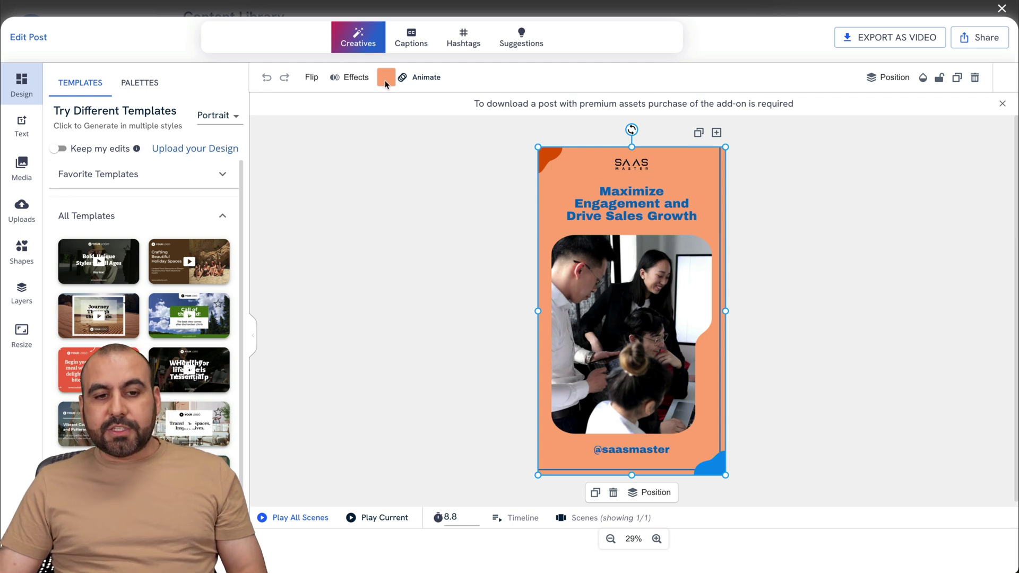
click(656, 336)
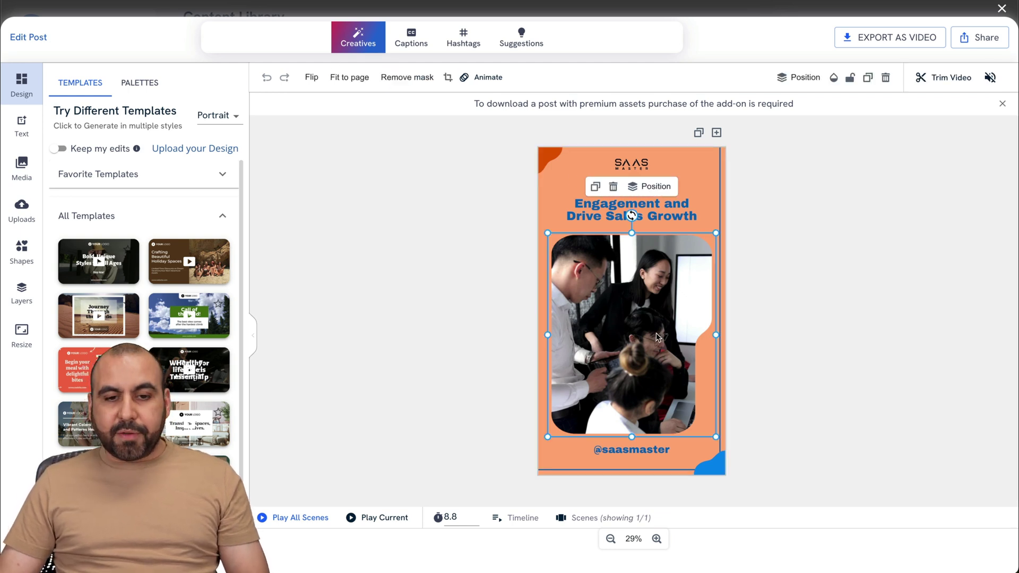
click(603, 209)
click(626, 415)
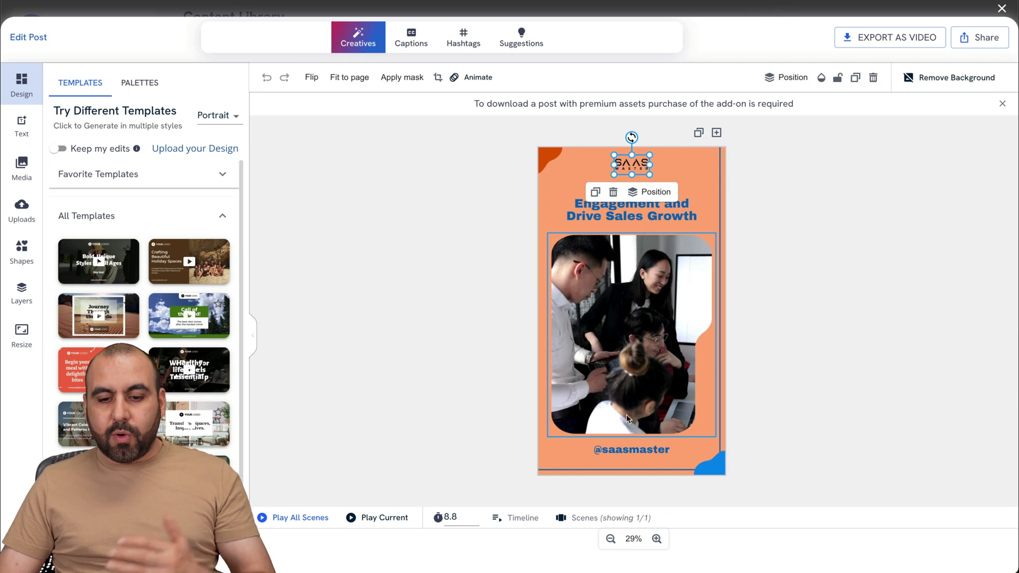
click(626, 448)
key(Delete)
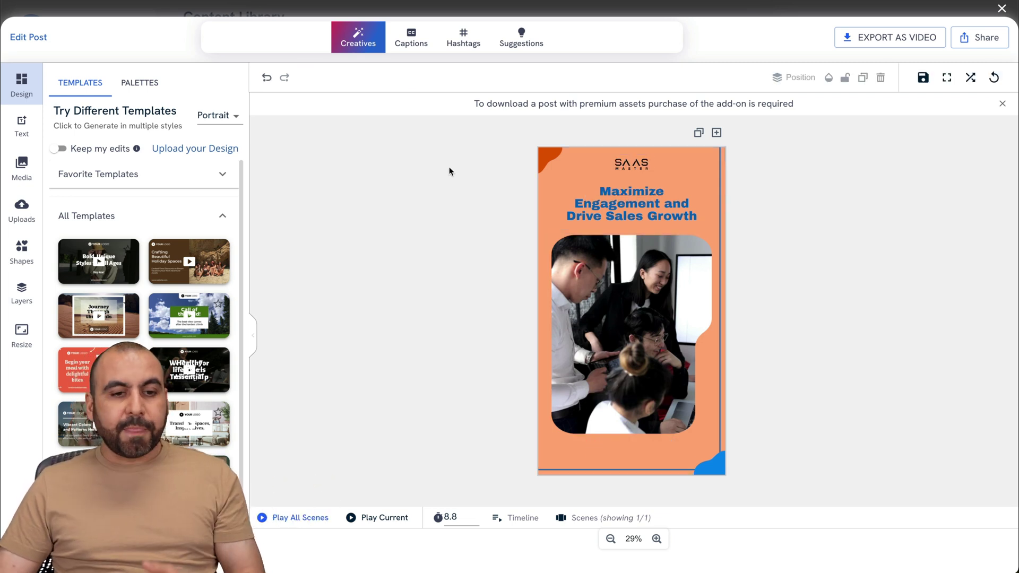
Review the post's Captions, Hashtags and Suggestions, then close the editor
click(412, 49)
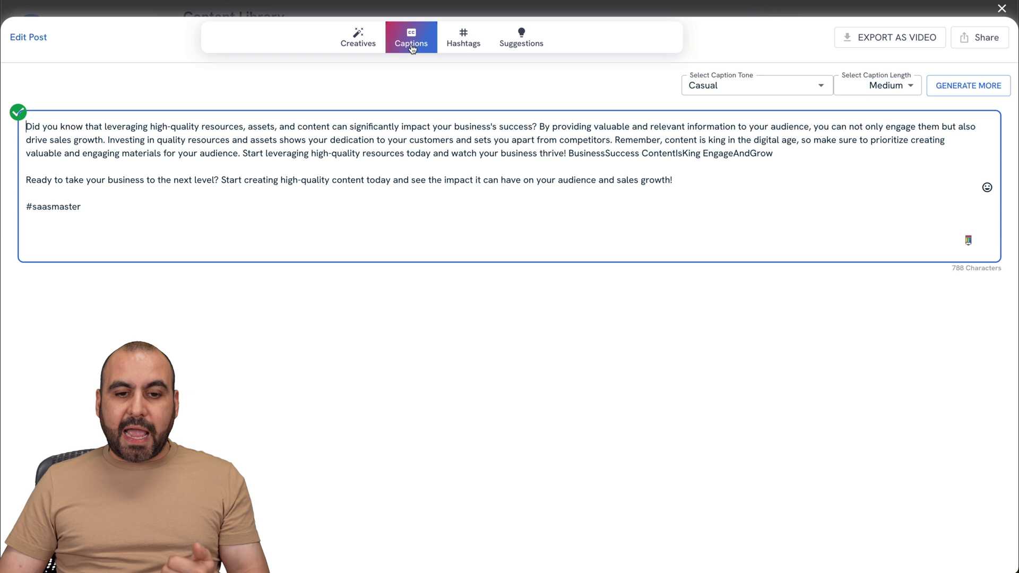
click(462, 42)
click(535, 40)
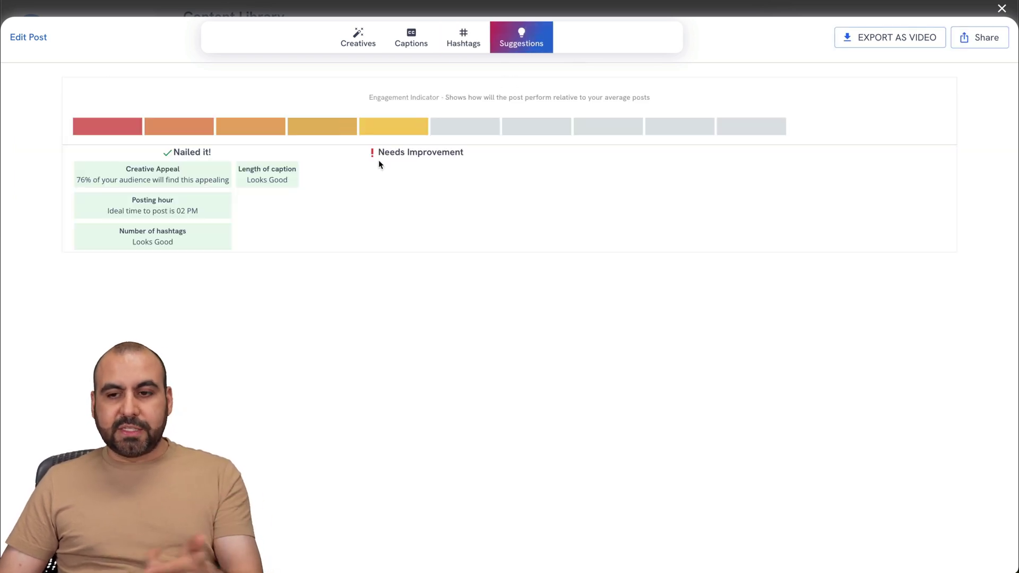
click(1001, 11)
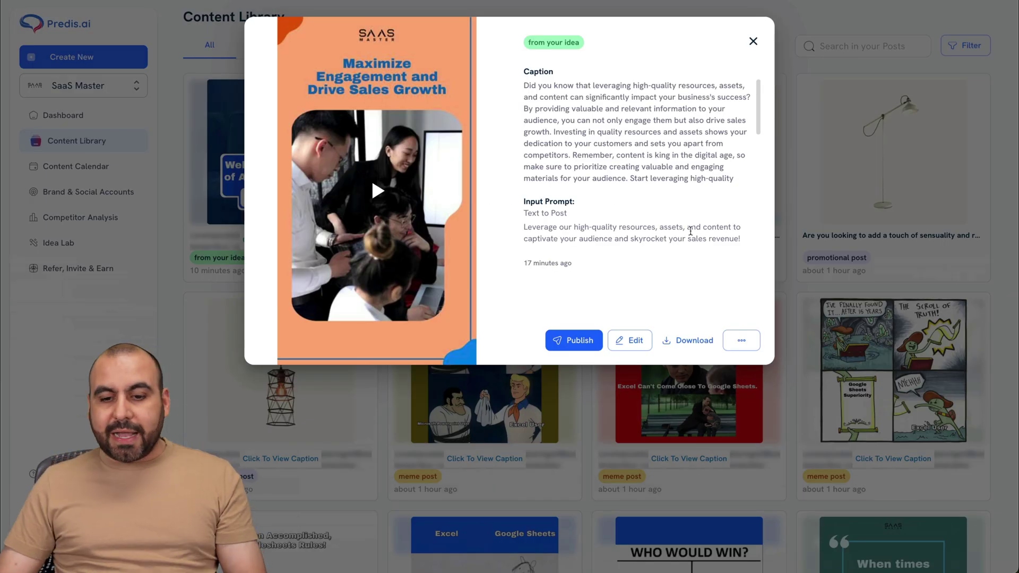
Review the social publishing dialog, close it, and start a new E-commerce Product post
click(583, 340)
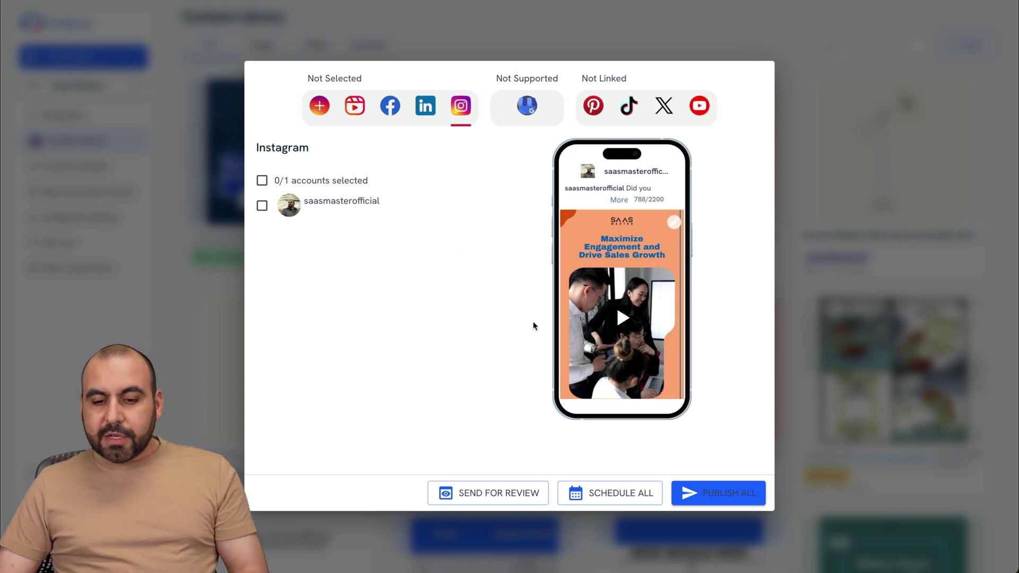
click(892, 147)
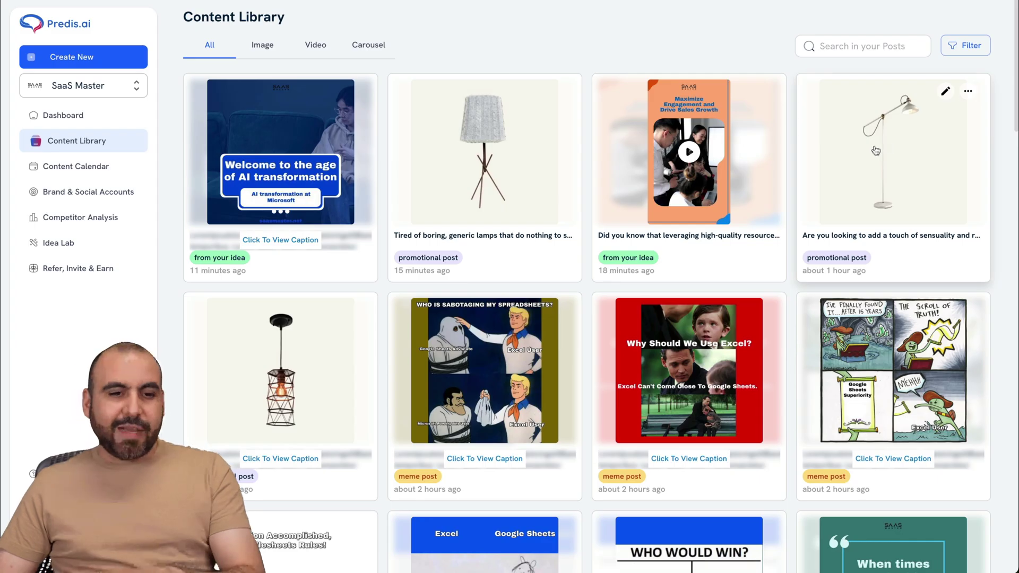
click(134, 65)
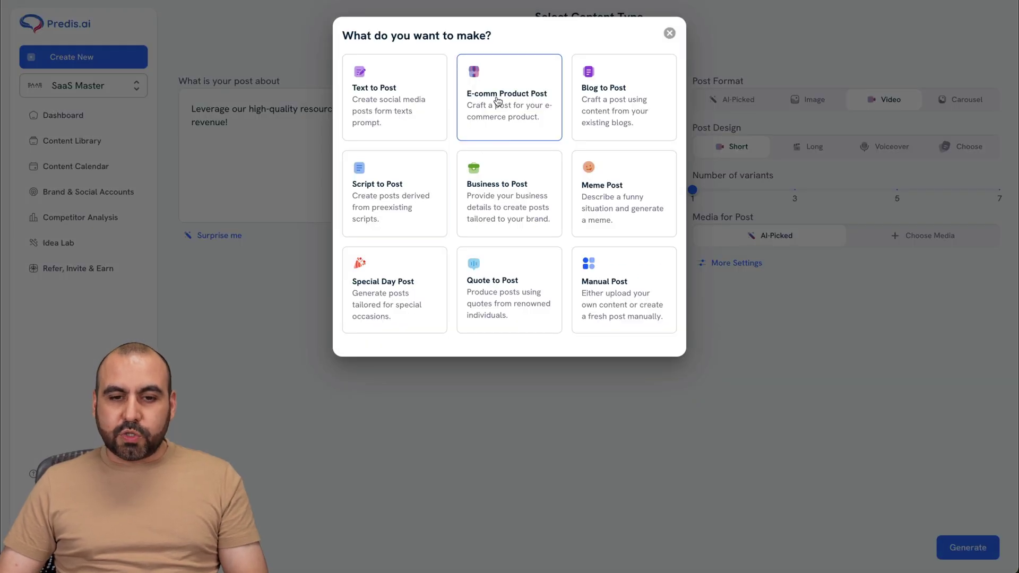
click(477, 100)
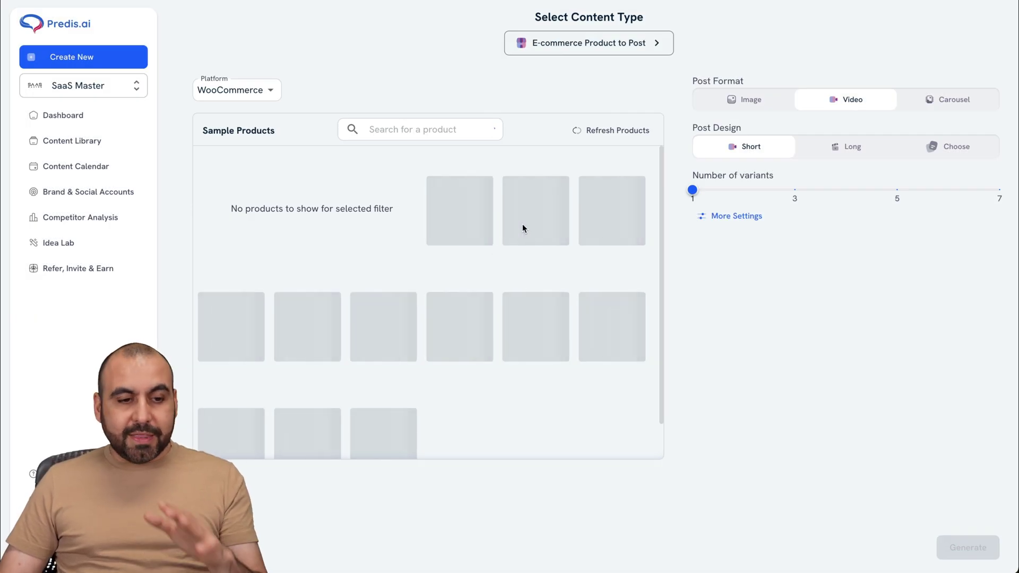
click(102, 199)
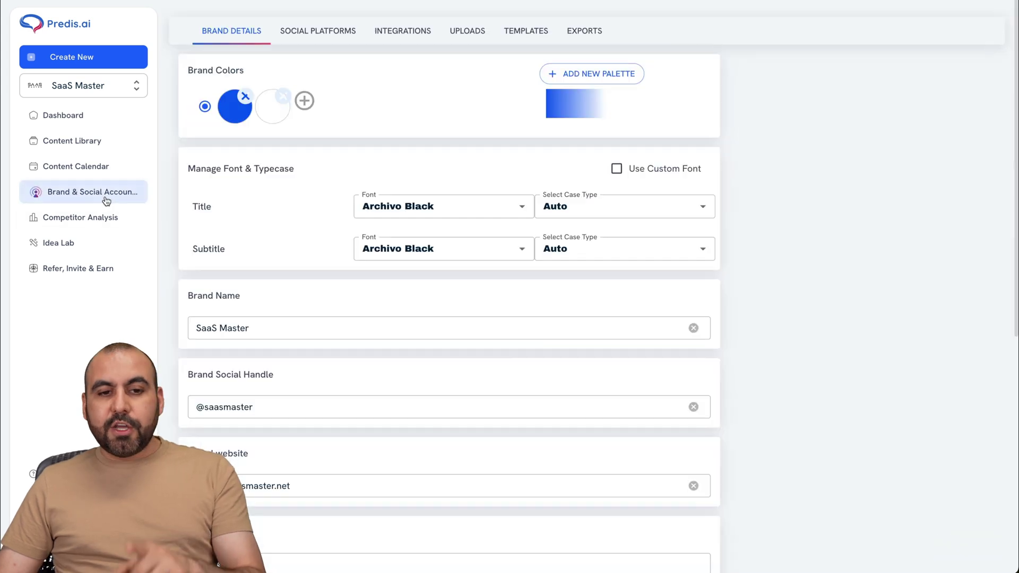
click(409, 33)
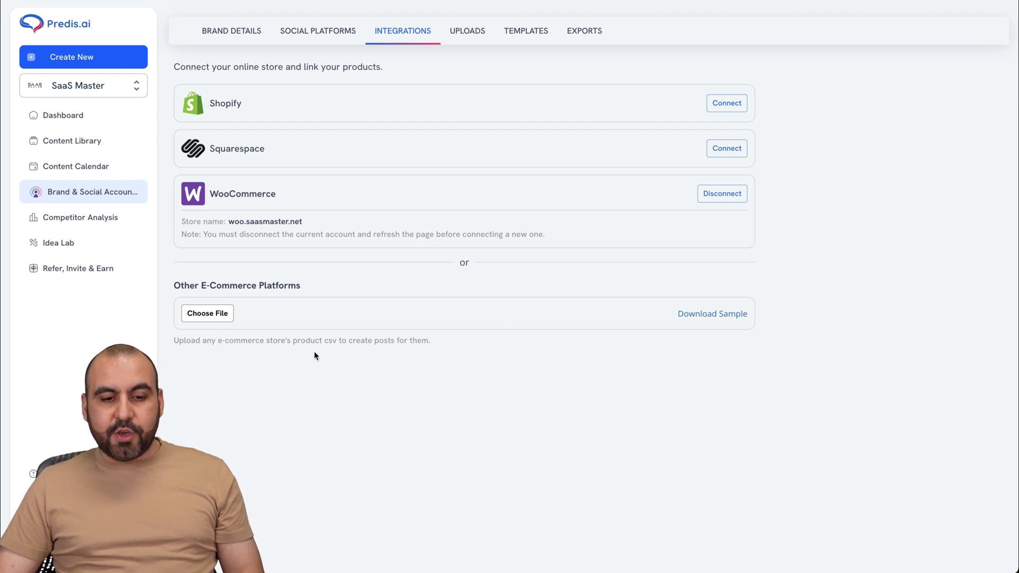
double_click(330, 341)
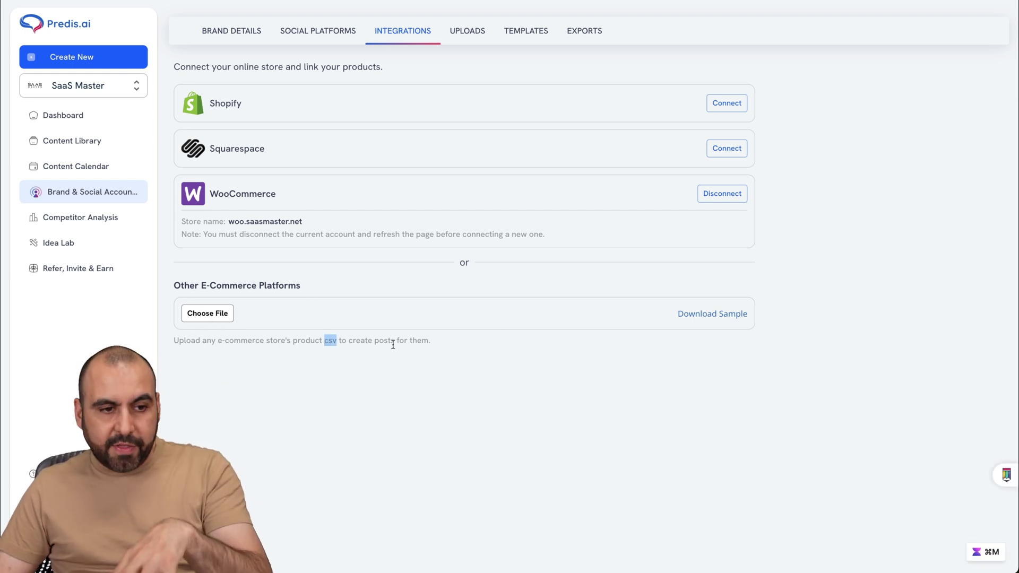
click(139, 58)
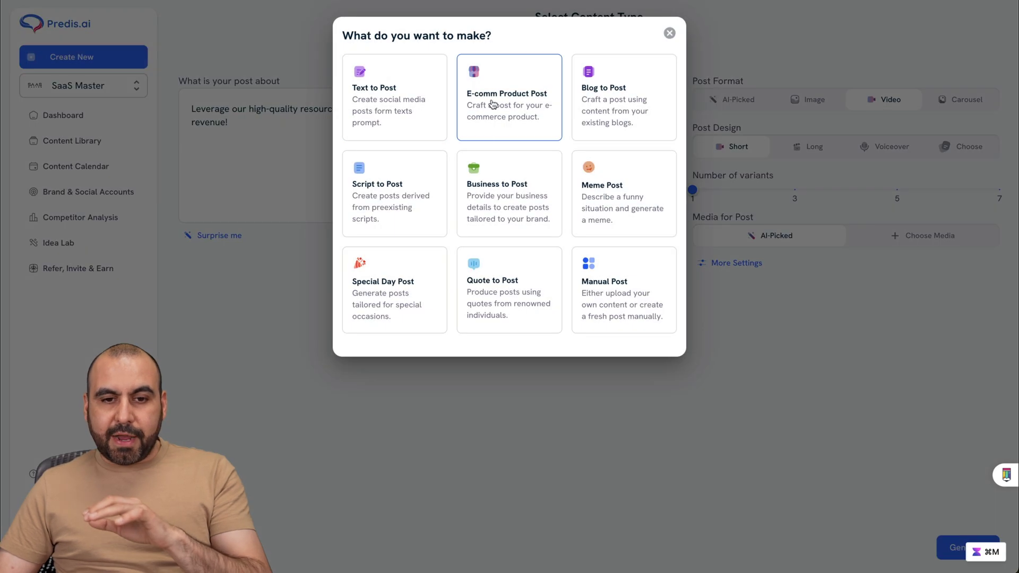
Generate a Promotional-theme carousel post for the first Floor lamp WooCommerce product
click(492, 102)
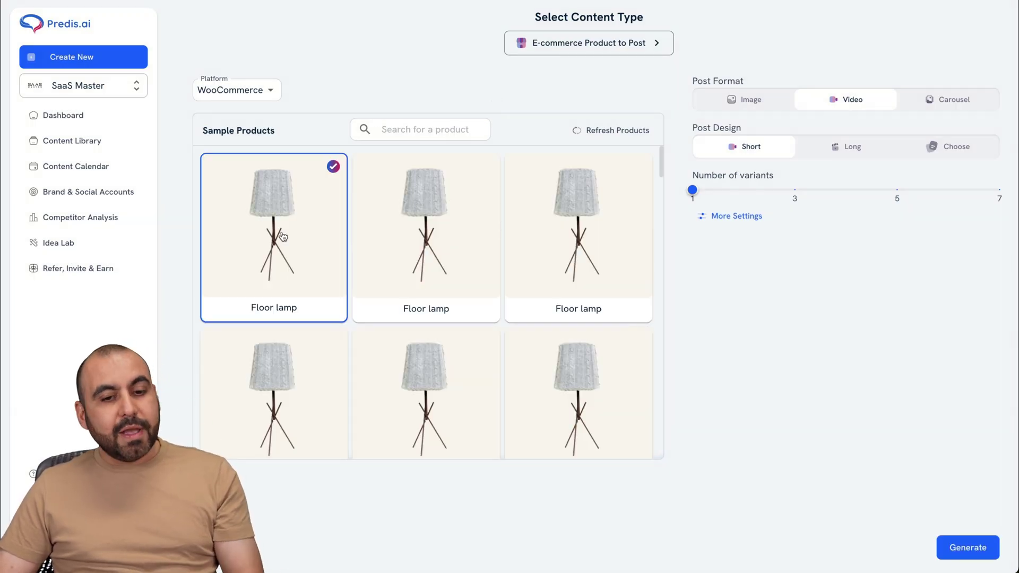
scroll(320, 280, down, 15)
scroll(321, 280, up, 15)
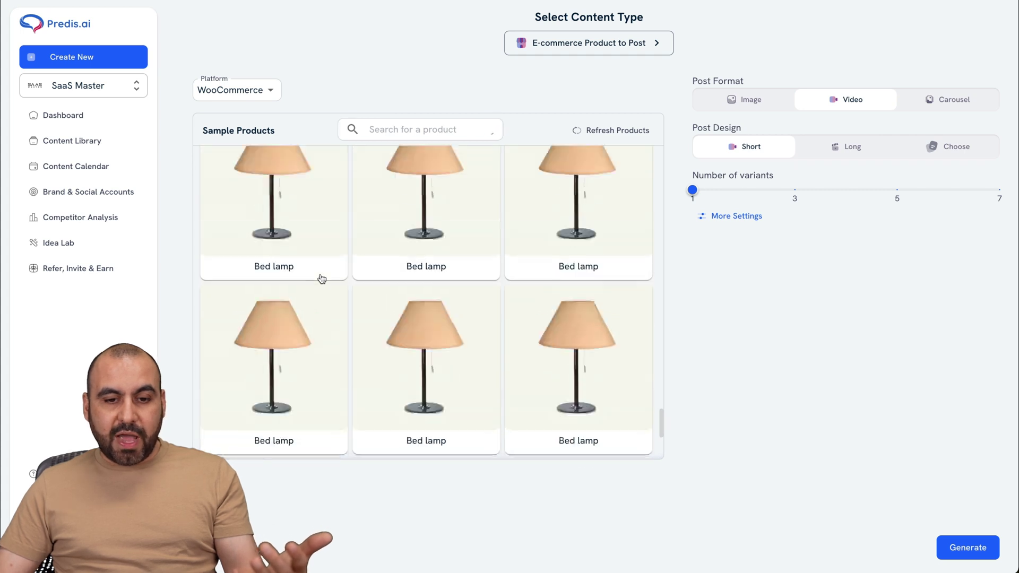
click(292, 206)
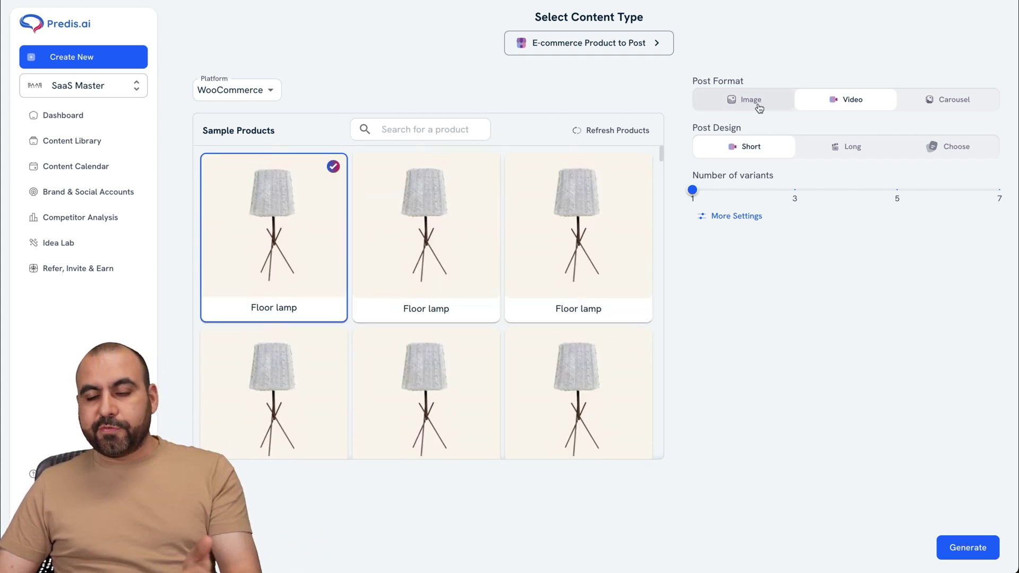
click(954, 105)
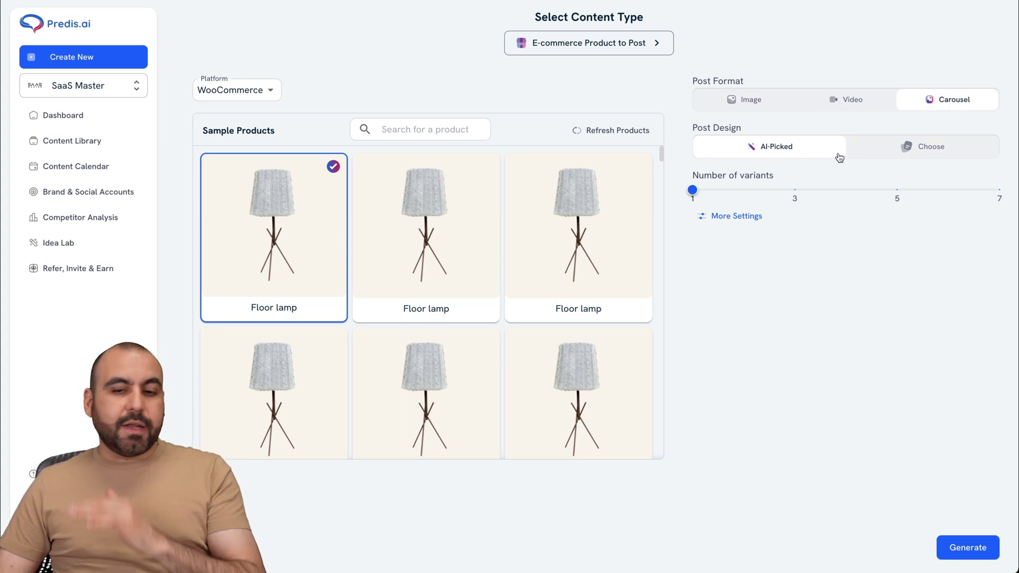
click(746, 216)
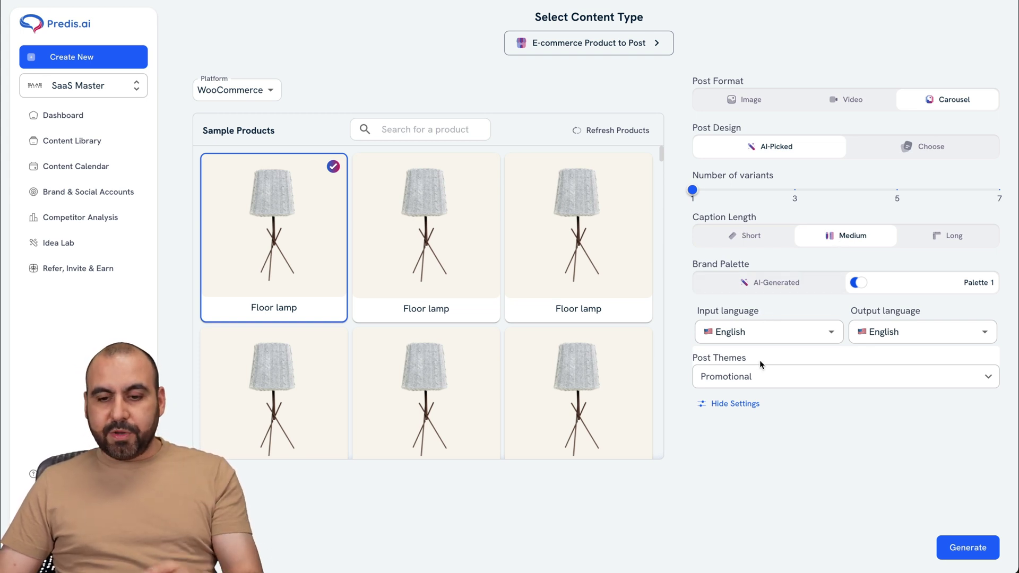
click(748, 376)
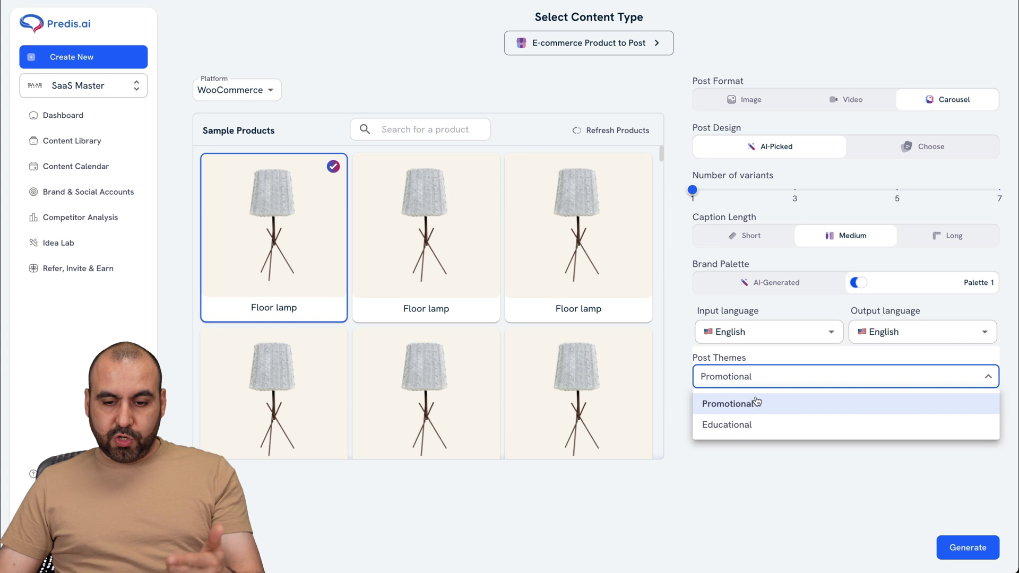
click(748, 478)
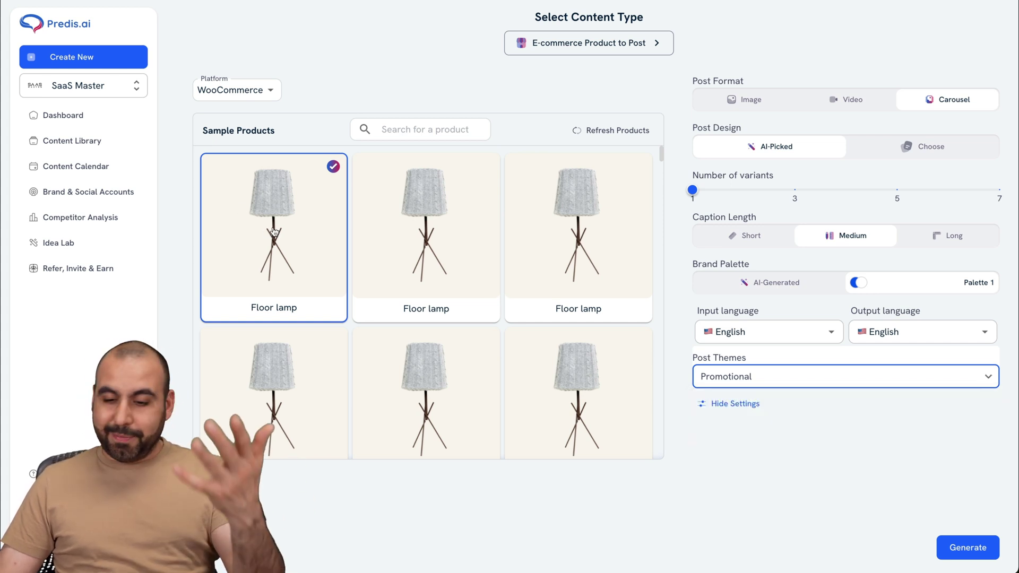
click(942, 542)
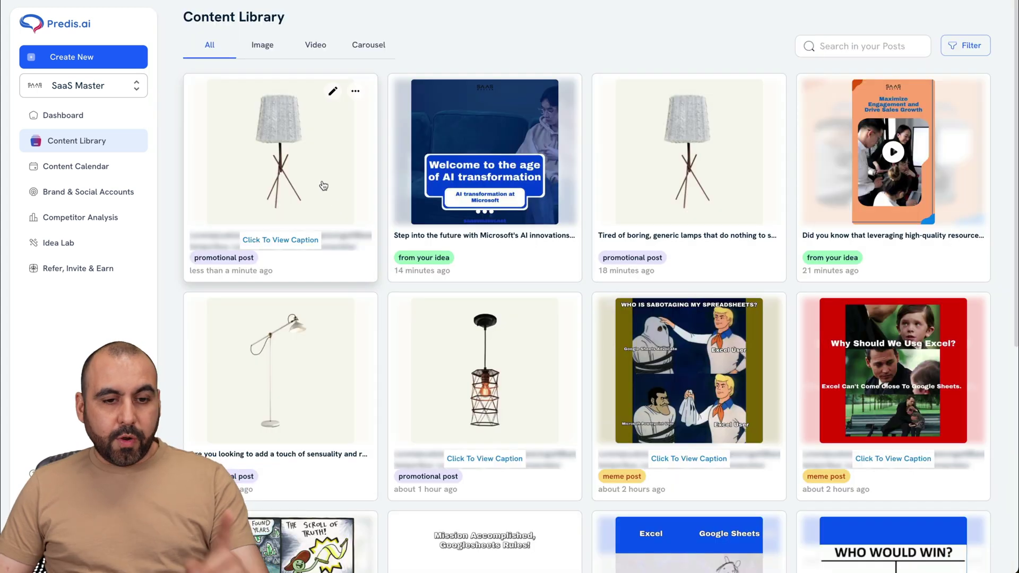
Open the new Floor lamp post and read its caption, 'Tired of boring, ordinary lighting fixtures…'
click(322, 184)
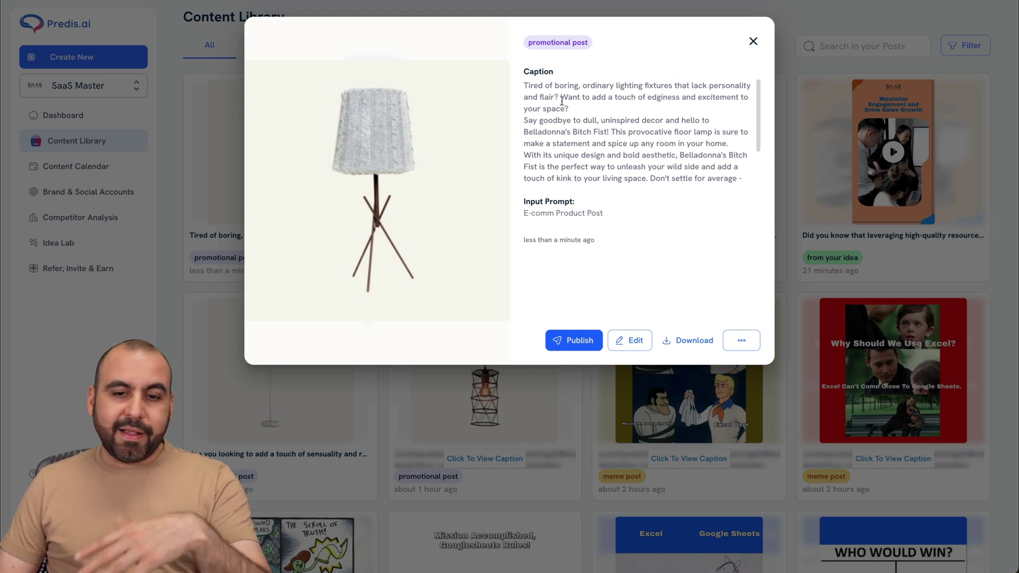
drag(573, 94, 616, 164)
click(618, 164)
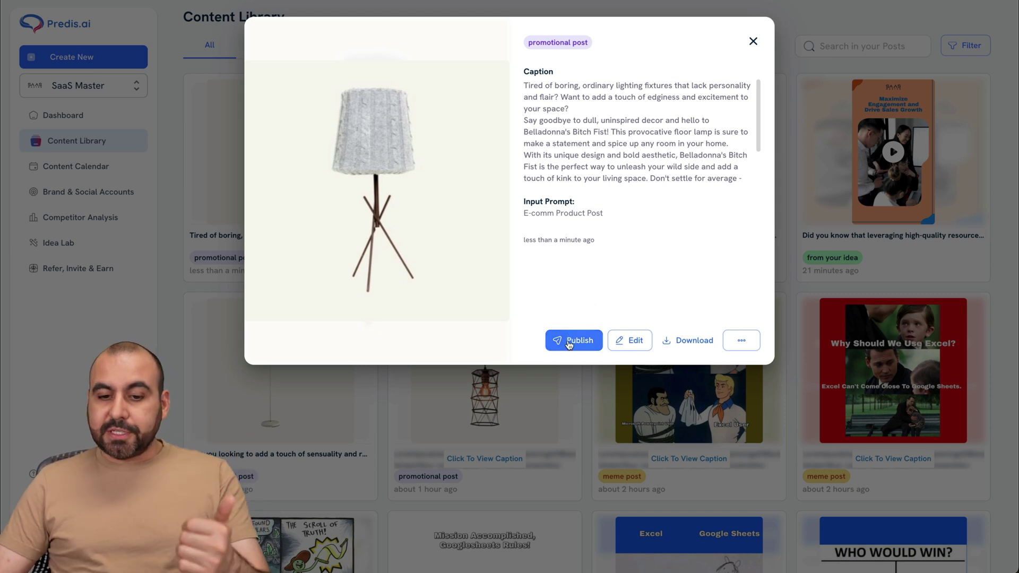
Shrink and recentre the lamp image in the editor, then close the editor and post details
click(631, 341)
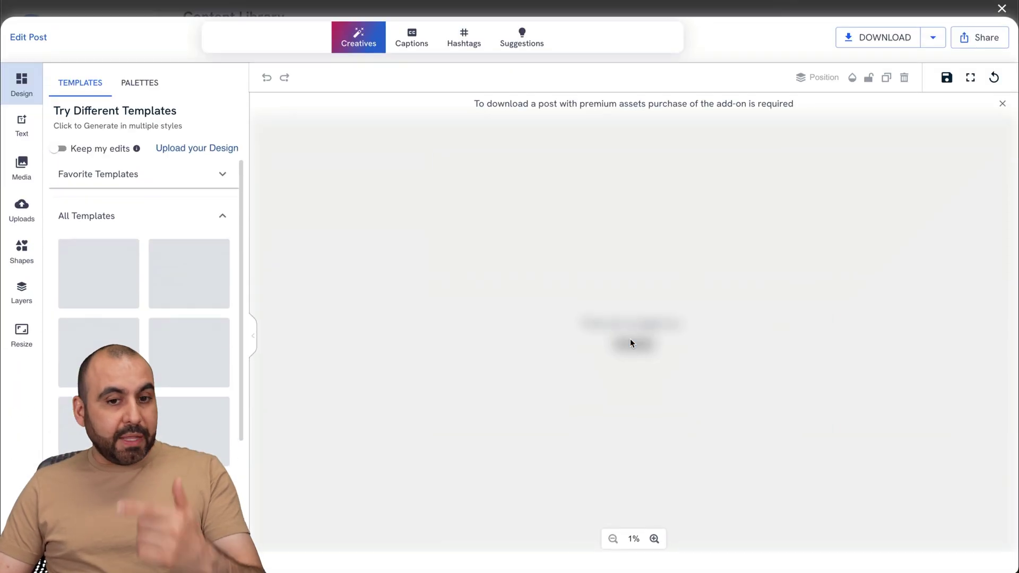
click(542, 210)
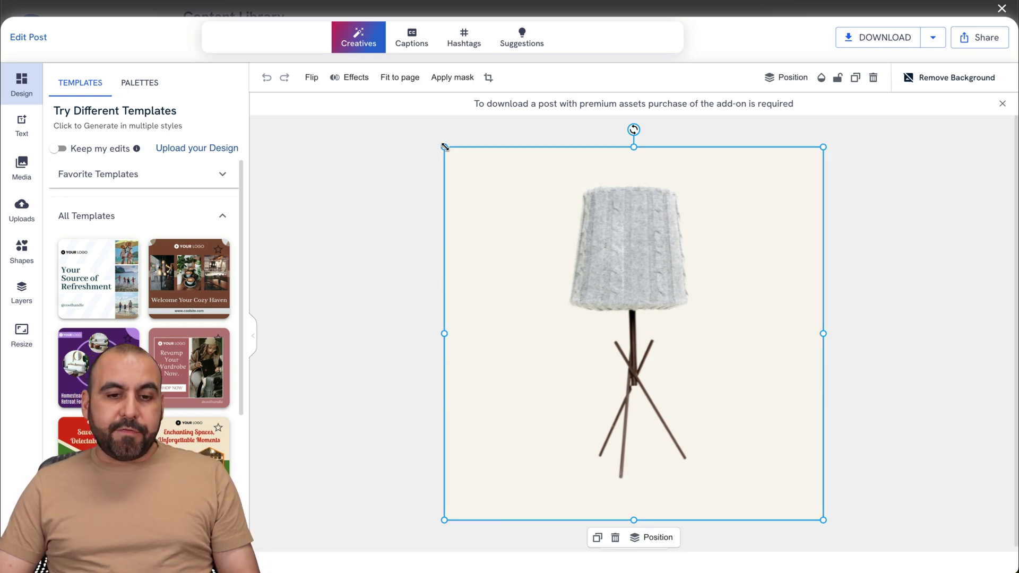
drag(445, 147, 576, 286)
drag(632, 348, 561, 275)
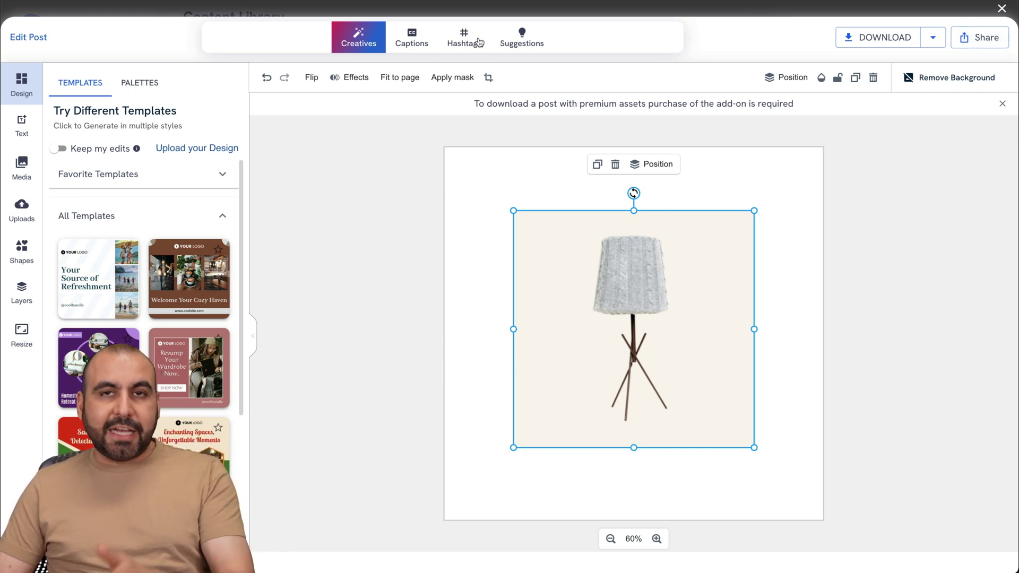
click(1002, 9)
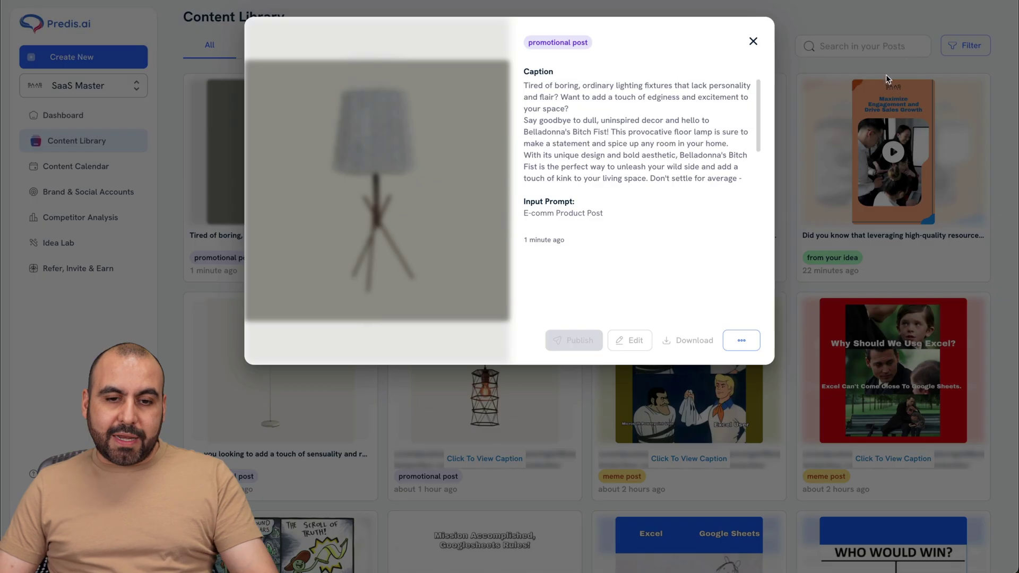
click(754, 42)
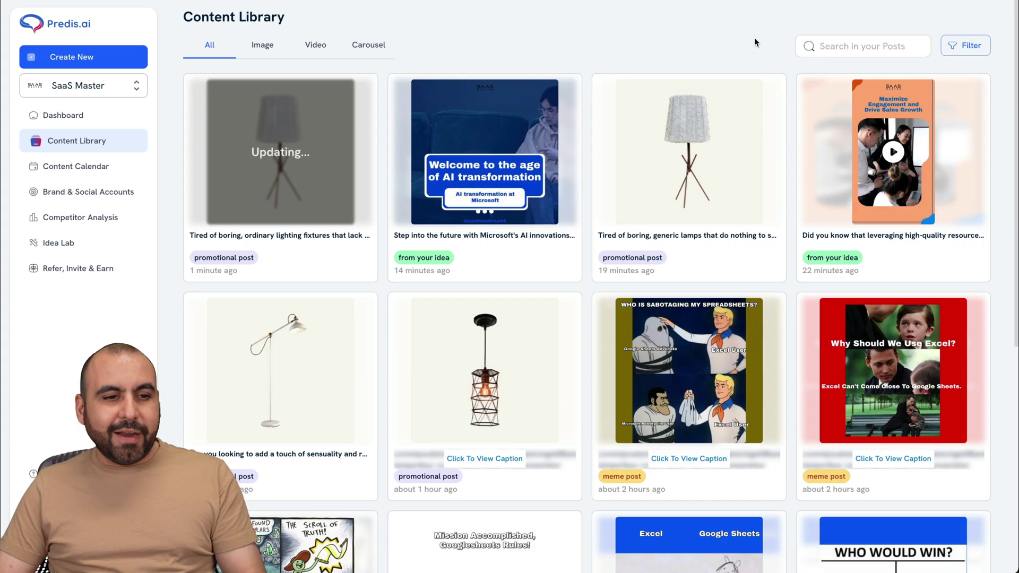
Start a Blog to Post from pasted blog content with Carousel post format
click(131, 55)
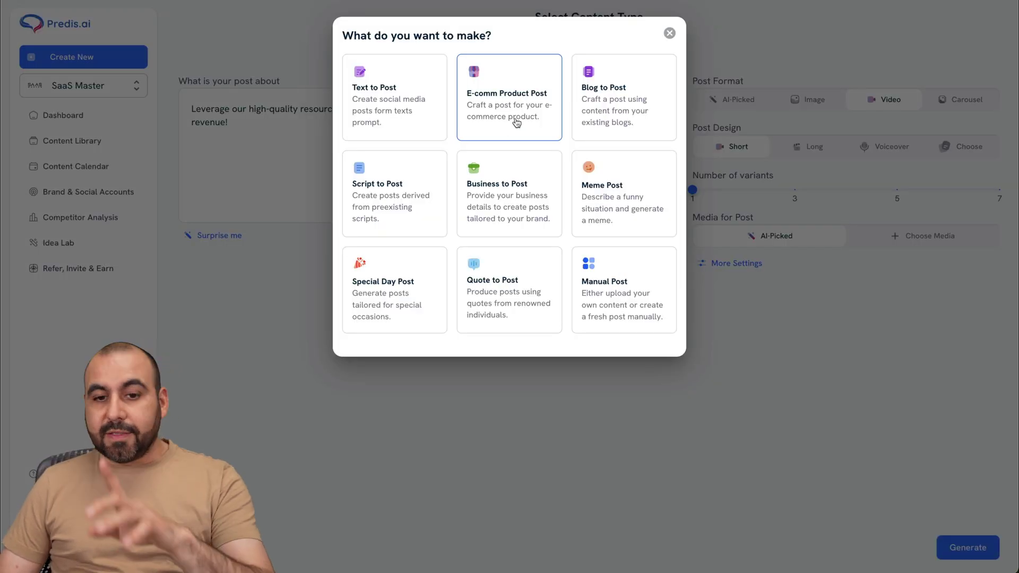
click(601, 109)
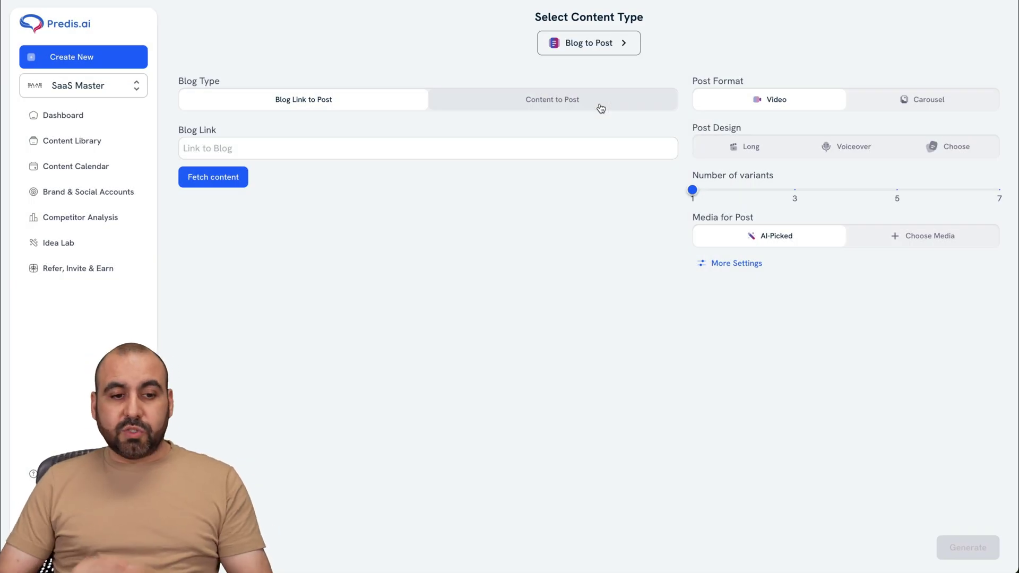
click(273, 149)
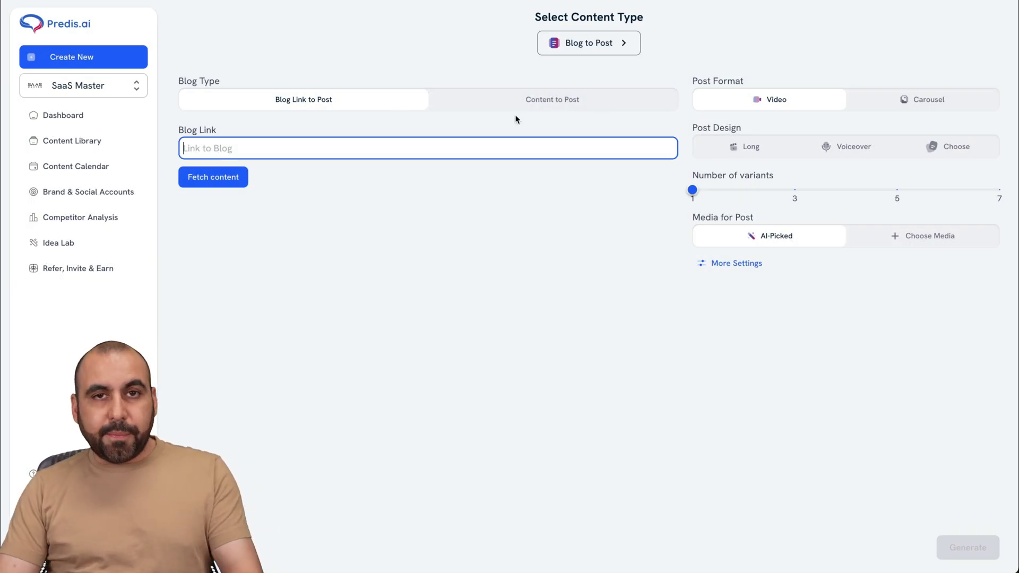
click(543, 108)
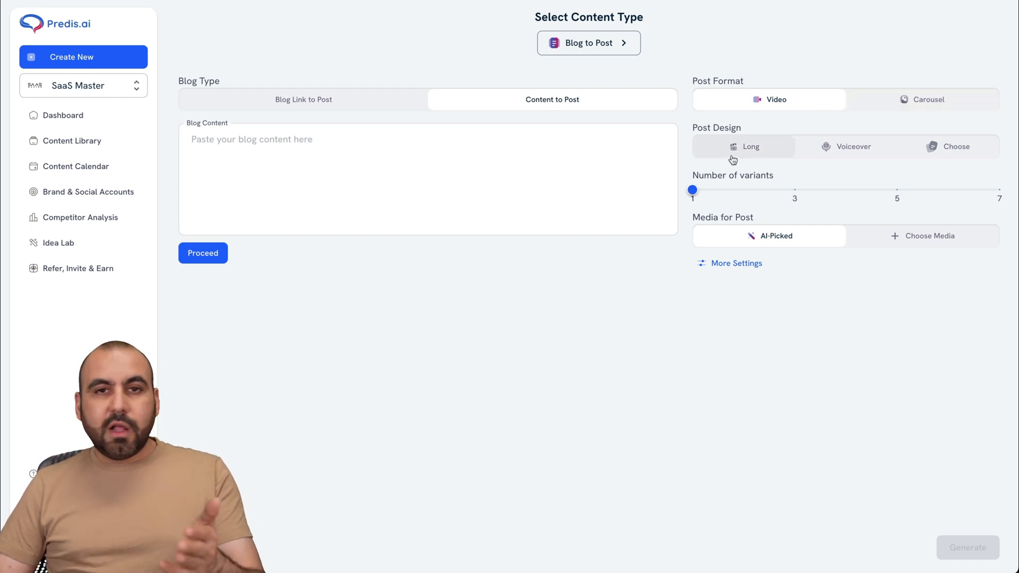
click(934, 105)
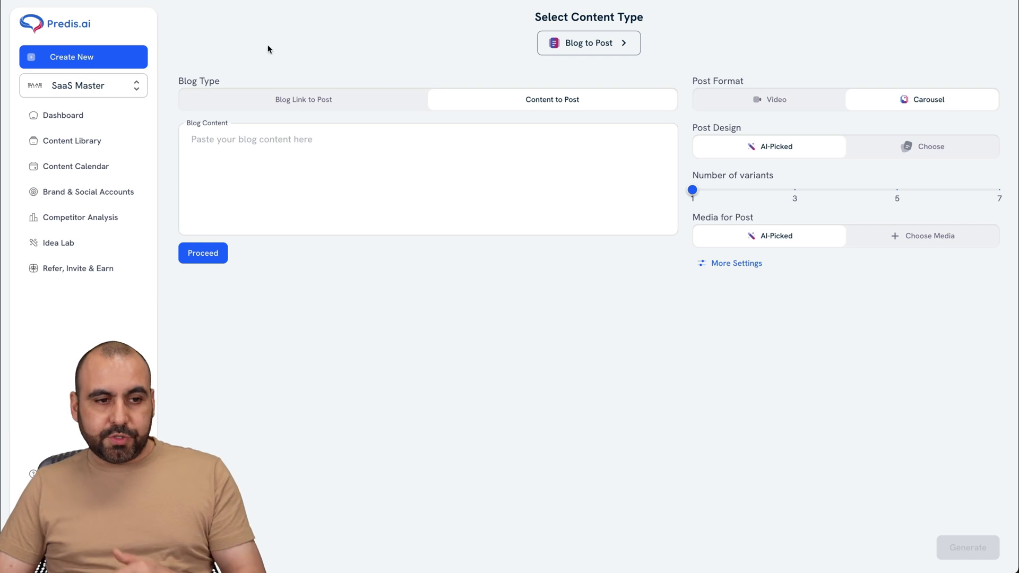
click(608, 42)
Switch to Script to Post in Paste Script mode, then bring back the post-type chooser
click(400, 192)
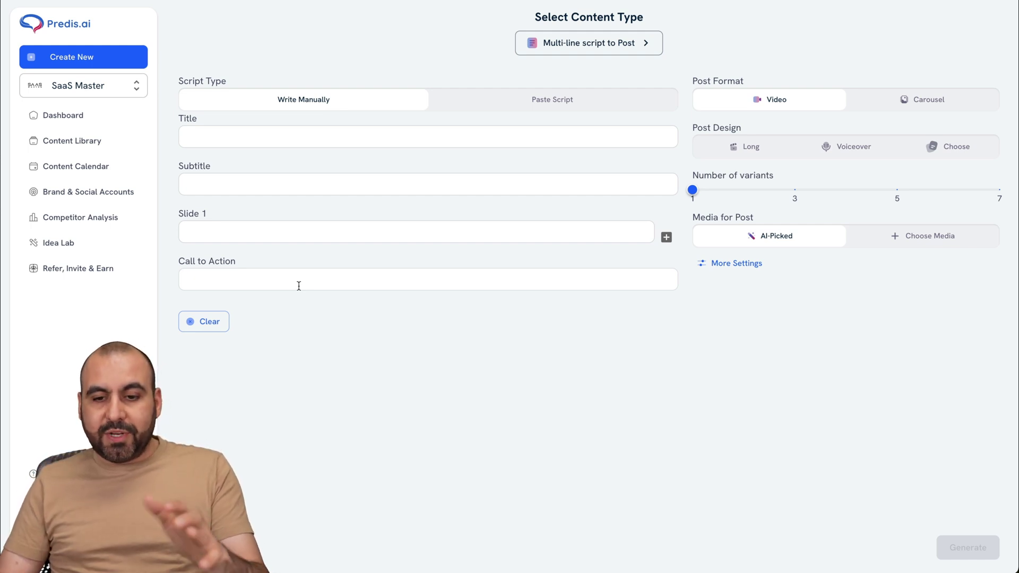
click(540, 108)
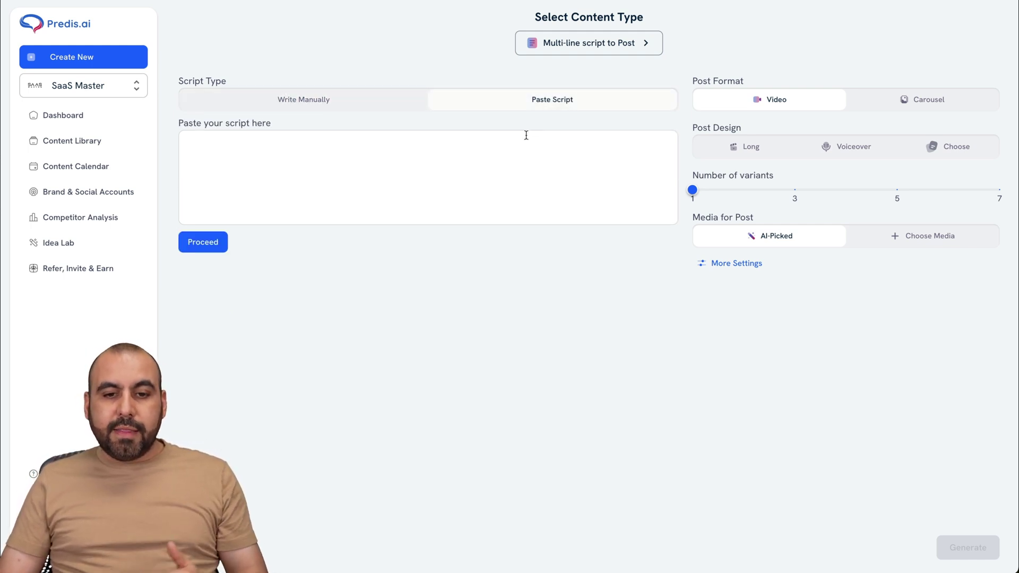
click(416, 139)
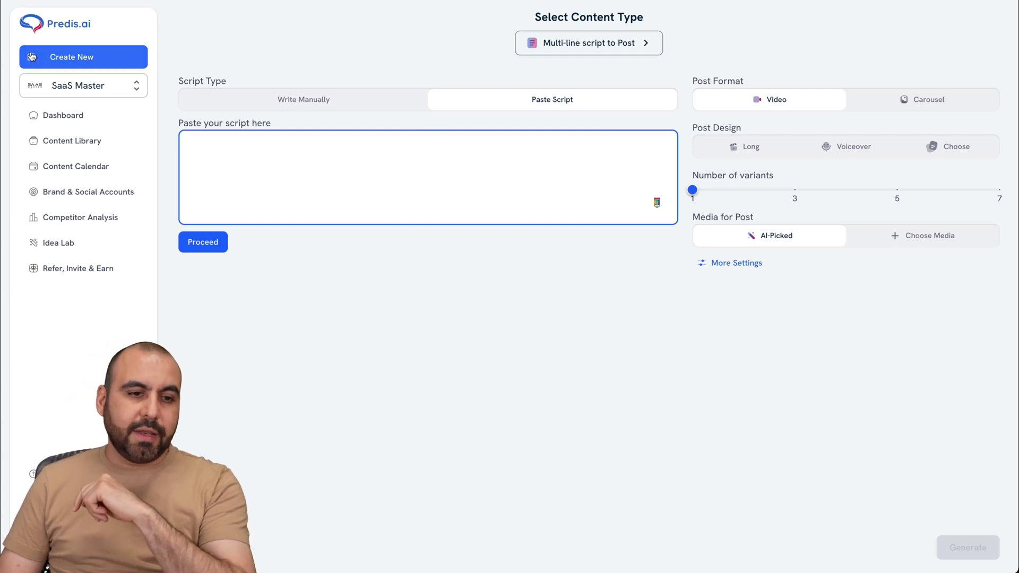
click(578, 40)
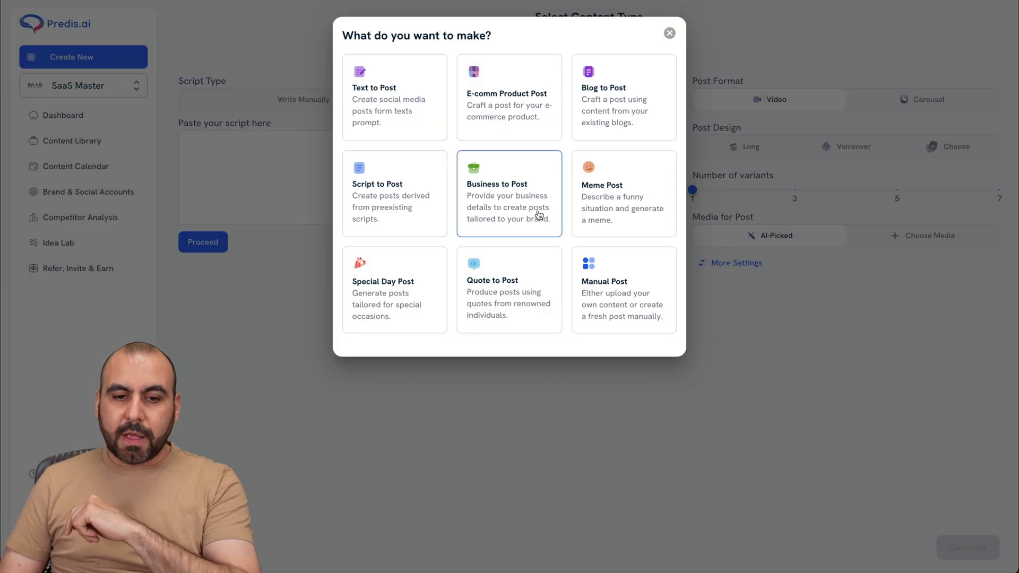
Preview Business to Post with the SAAS affiliate videos details, then reopen the post-type chooser
click(539, 215)
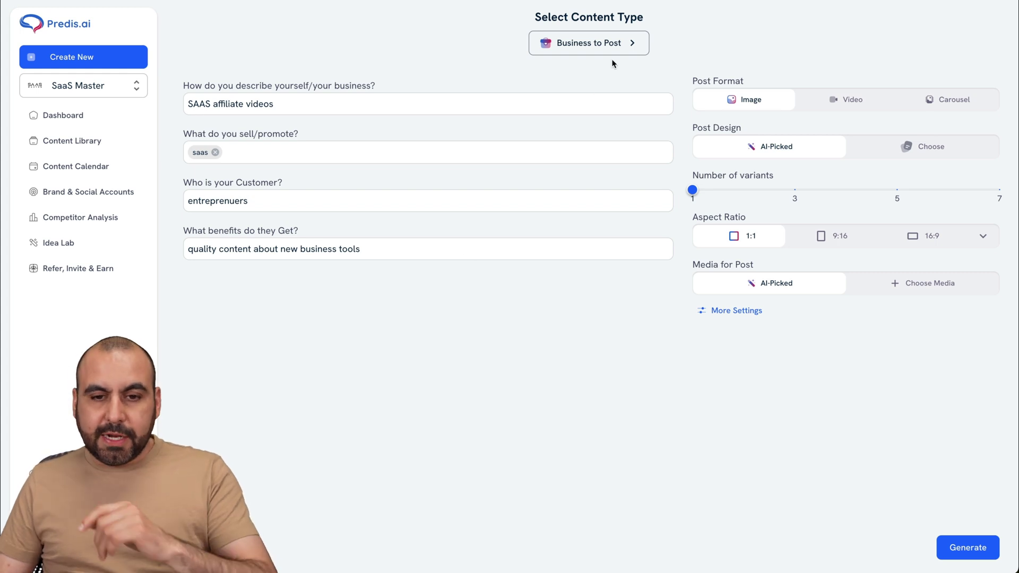
click(612, 43)
Pick Meme Post, click into the empty meme idea box, then go back to the Content Library
click(619, 195)
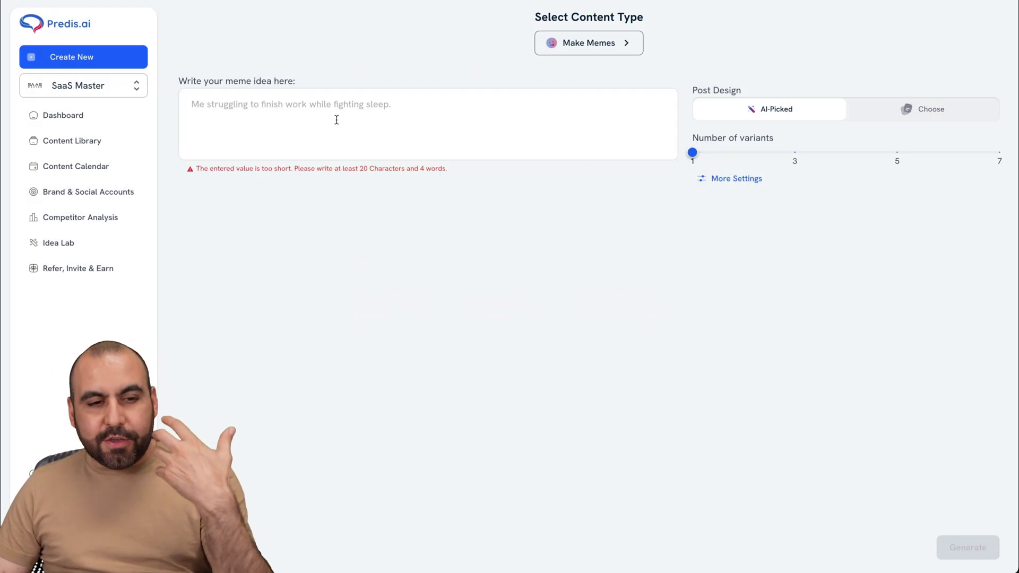
click(336, 120)
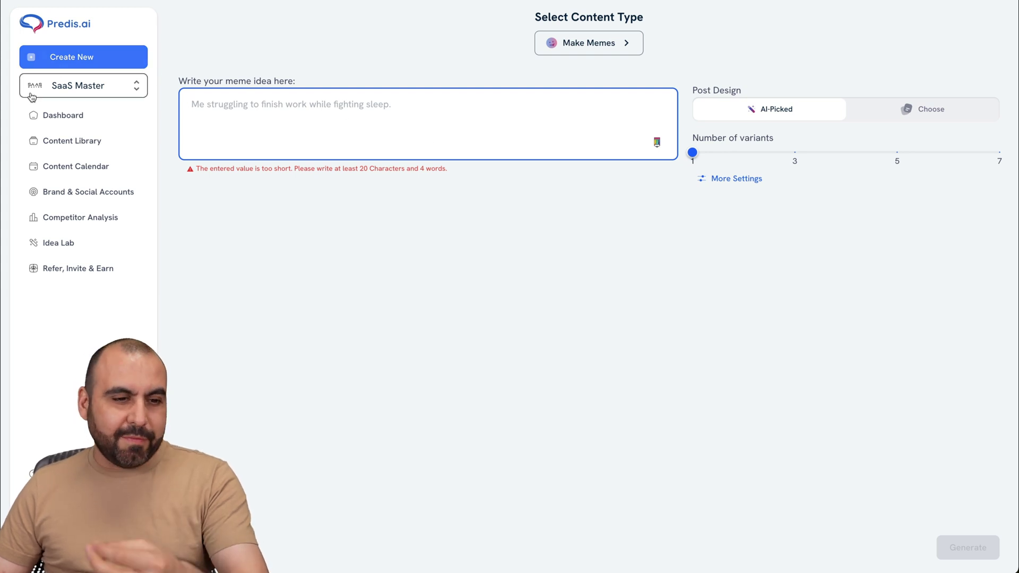
click(82, 142)
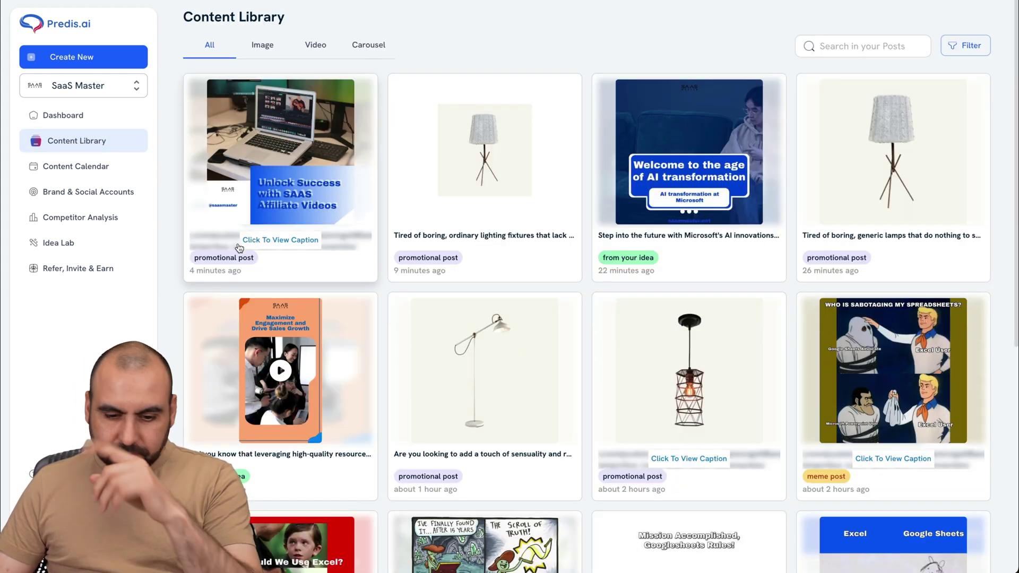
Read the captions of the 'Why Should We Use Excel?' and Scroll of Truth memes
scroll(240, 248, down, 7)
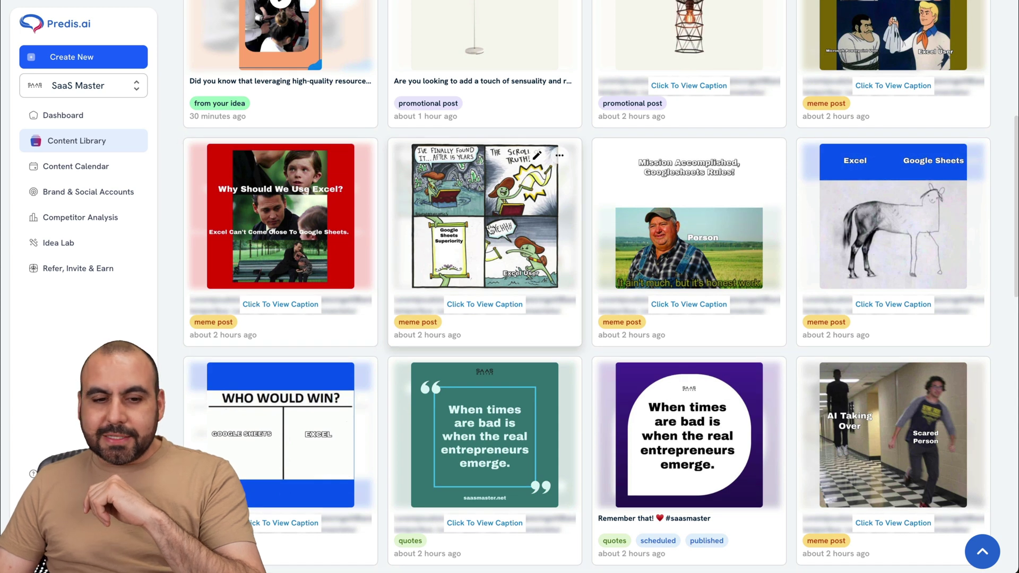
scroll(491, 229, up, 2)
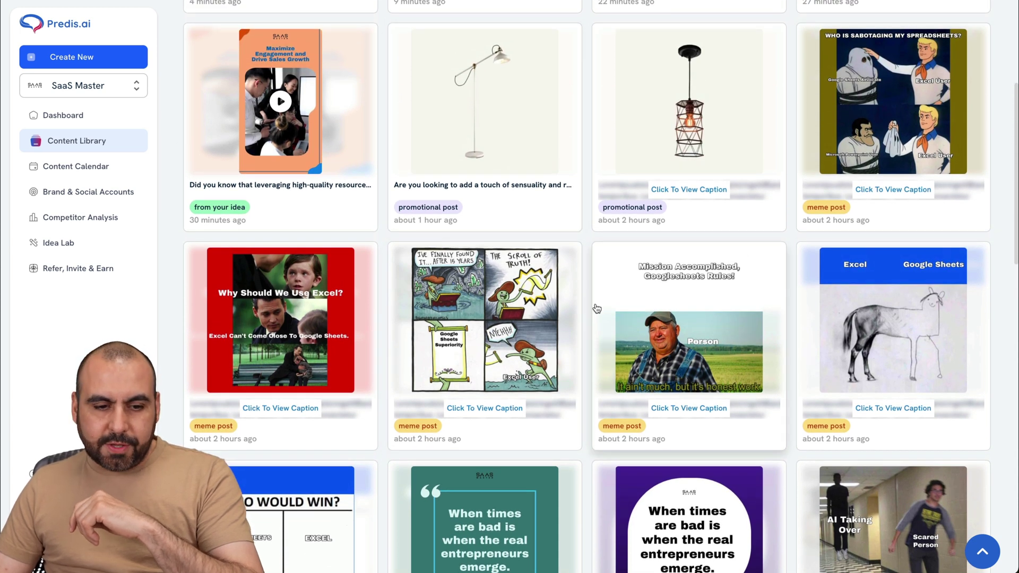
click(326, 309)
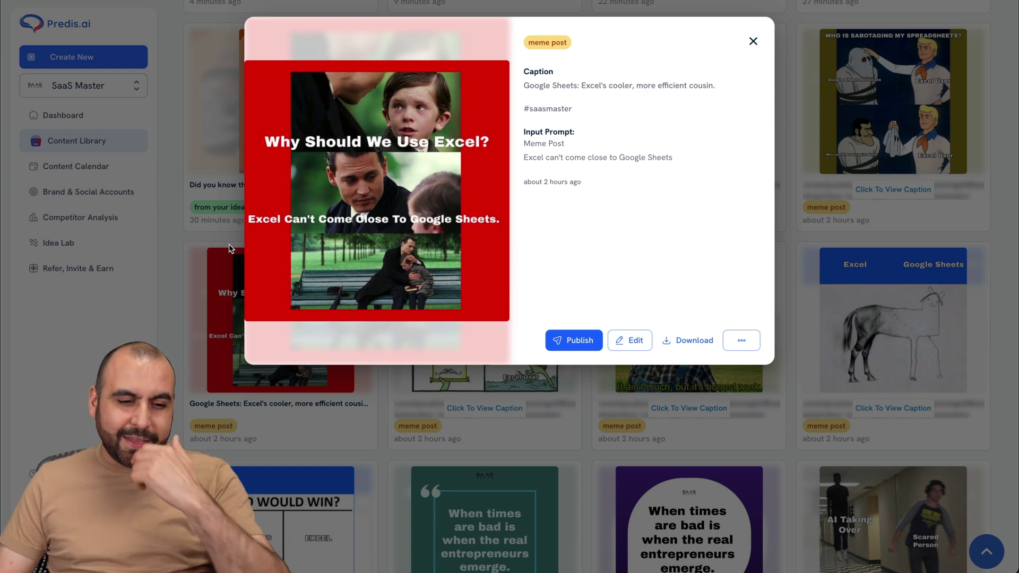
click(193, 240)
click(519, 370)
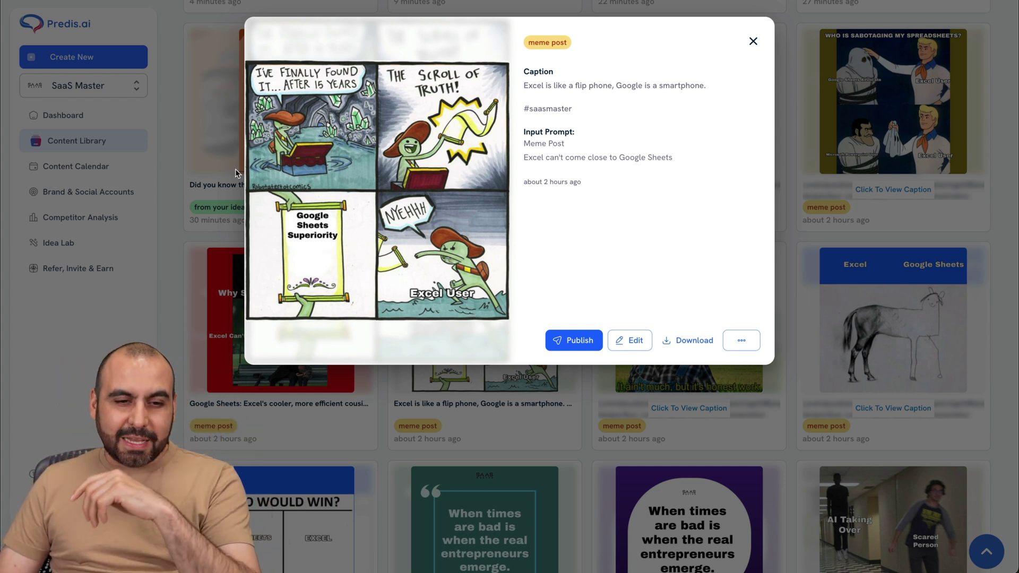
click(494, 380)
Scroll down and read the AI-takeover meme's caption and prompt
scroll(493, 380, down, 5)
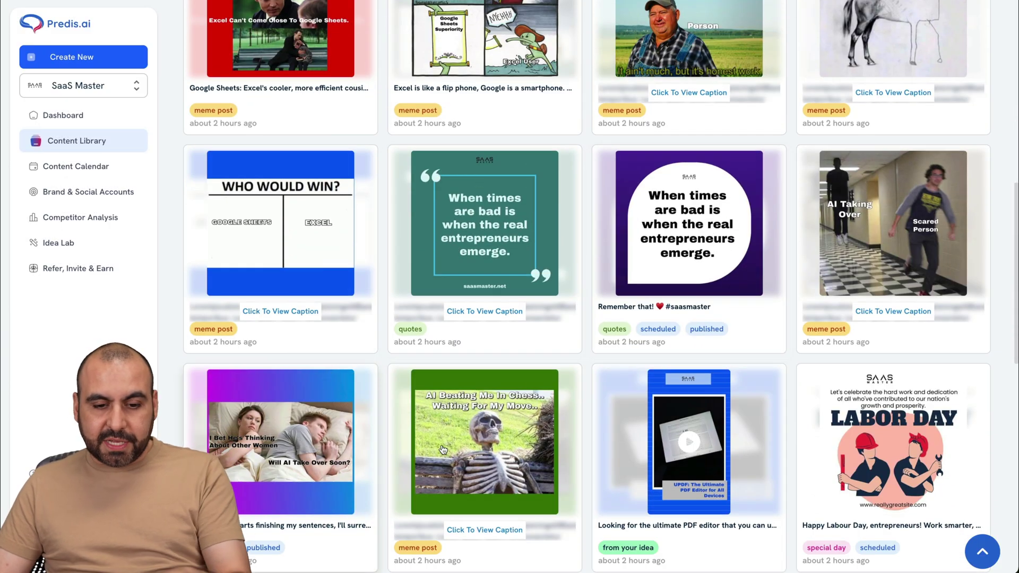
click(356, 441)
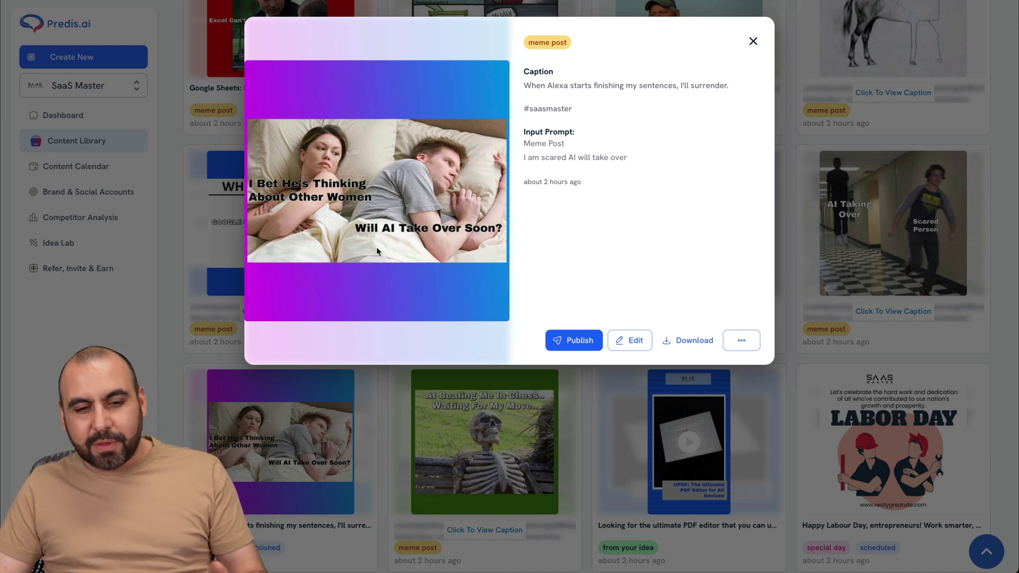
click(211, 81)
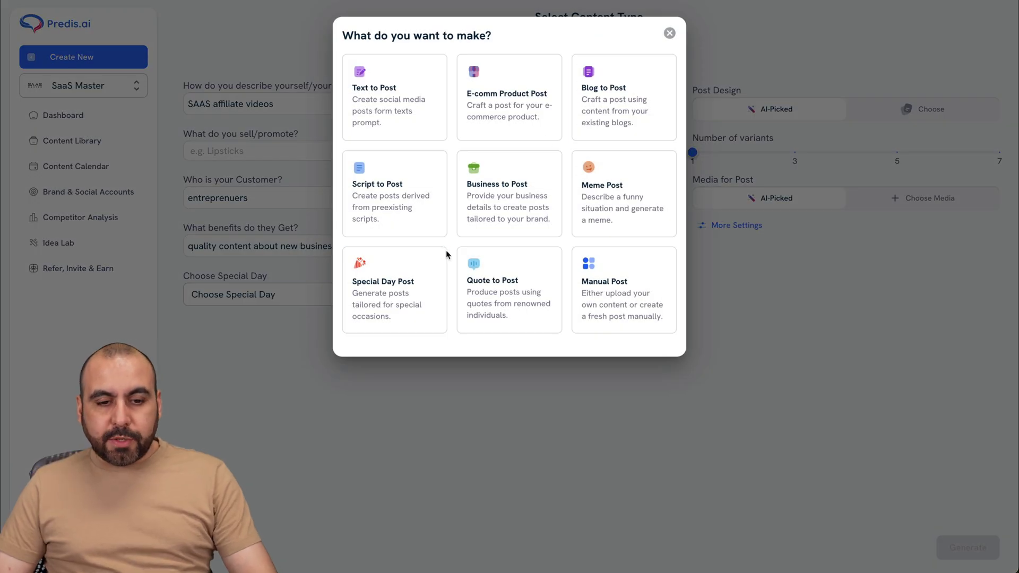
Open the Special Day Post form and view the special-day list without choosing one
click(411, 287)
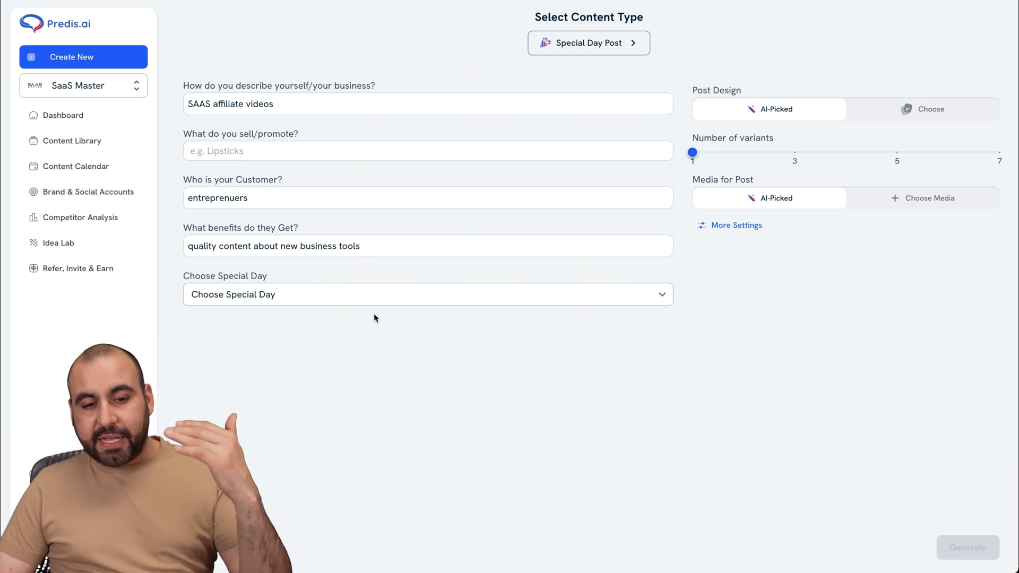
click(370, 299)
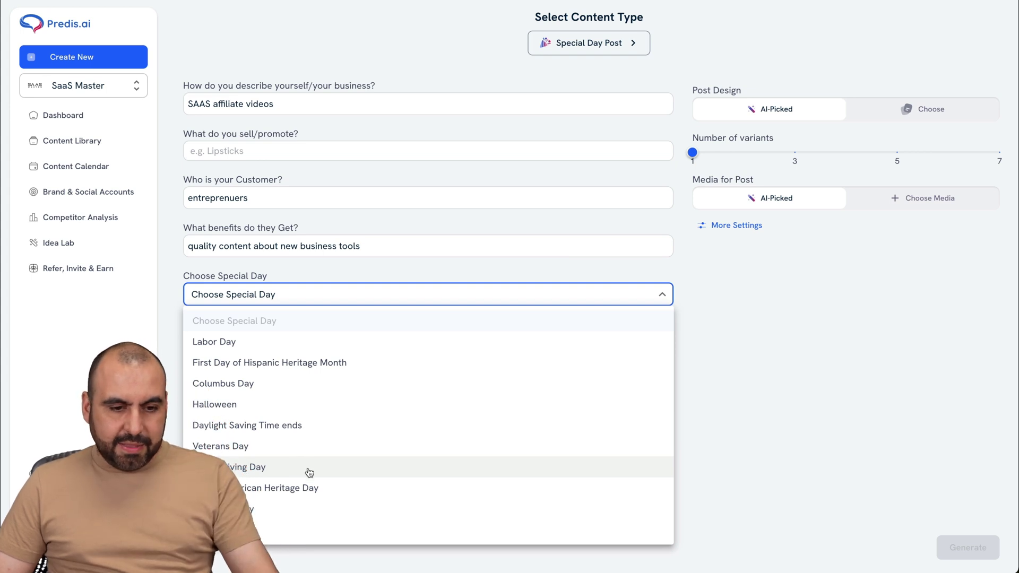
click(745, 336)
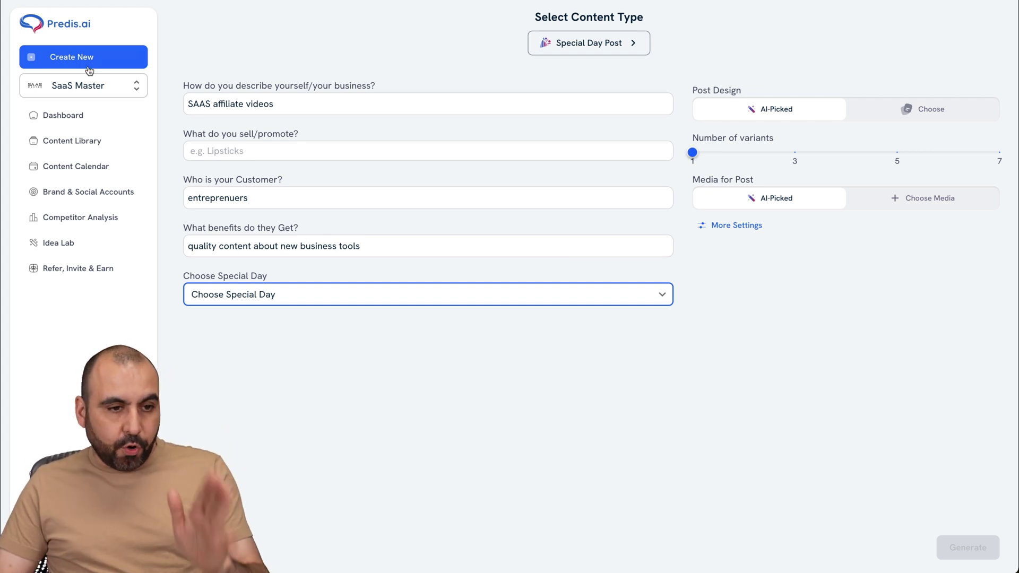
In the Content Library, open the Labor Day post to review its caption and prompt, then close it
click(87, 149)
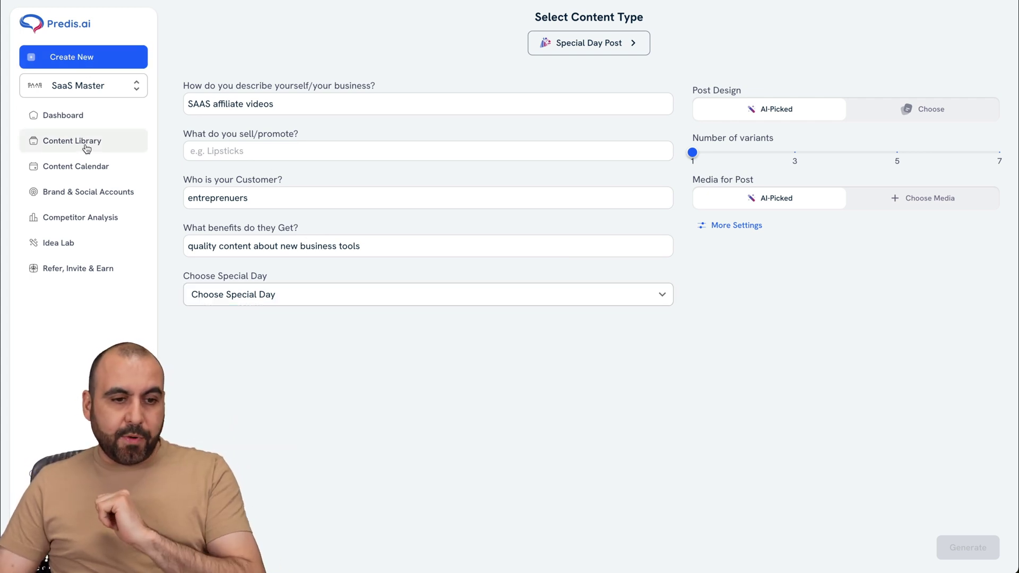
scroll(528, 432, down, 13)
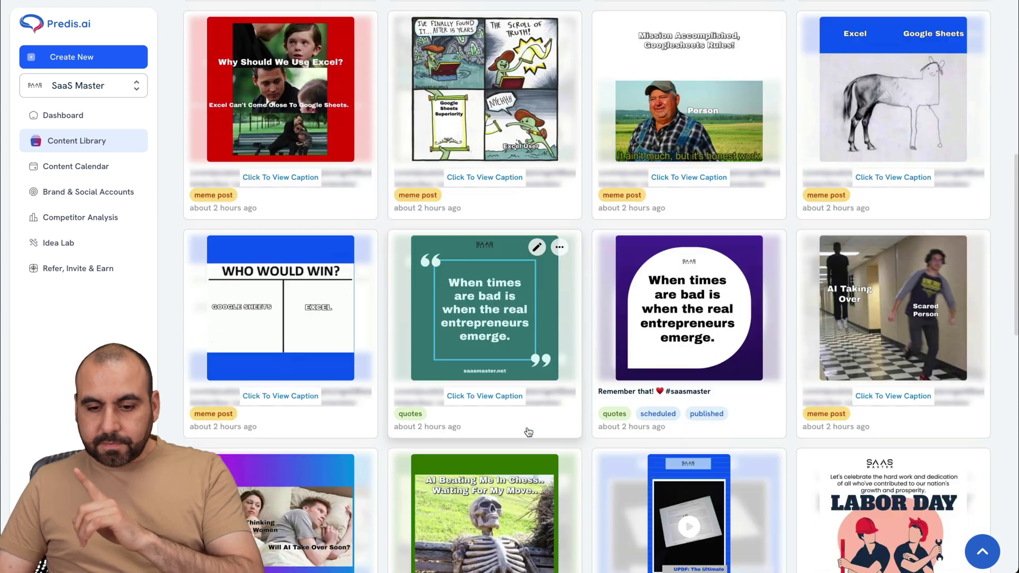
scroll(528, 432, down, 3)
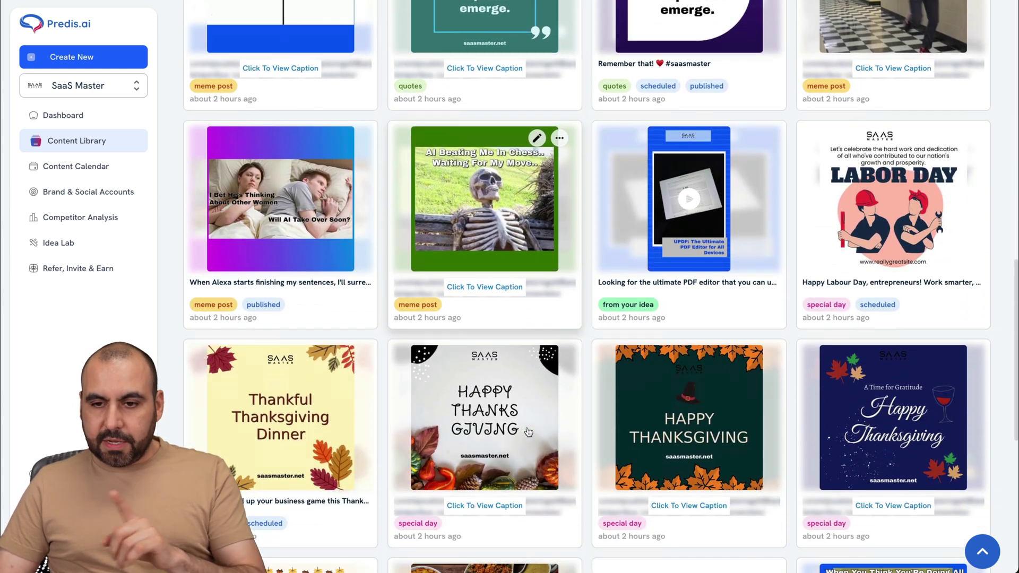
click(887, 218)
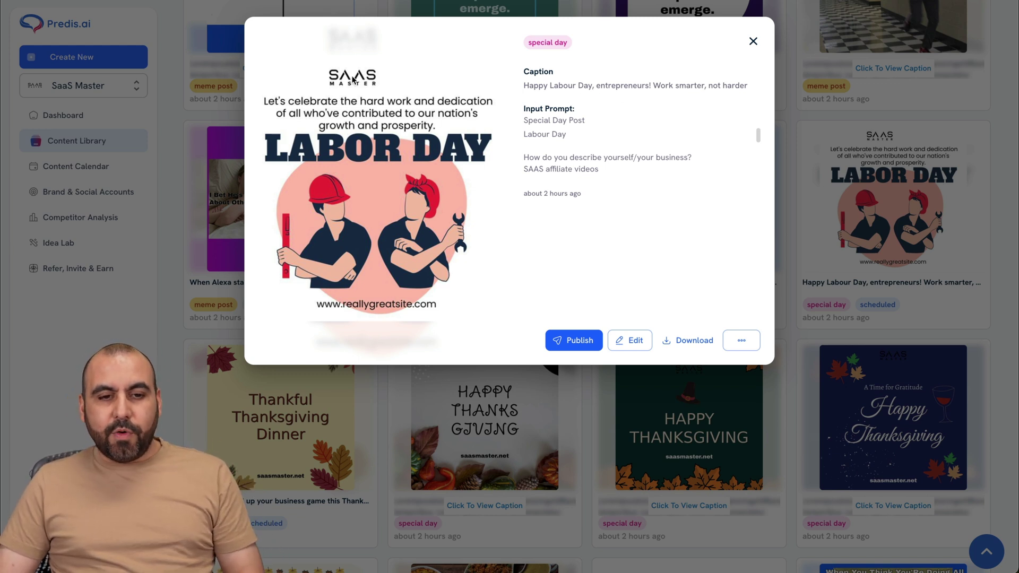
click(753, 42)
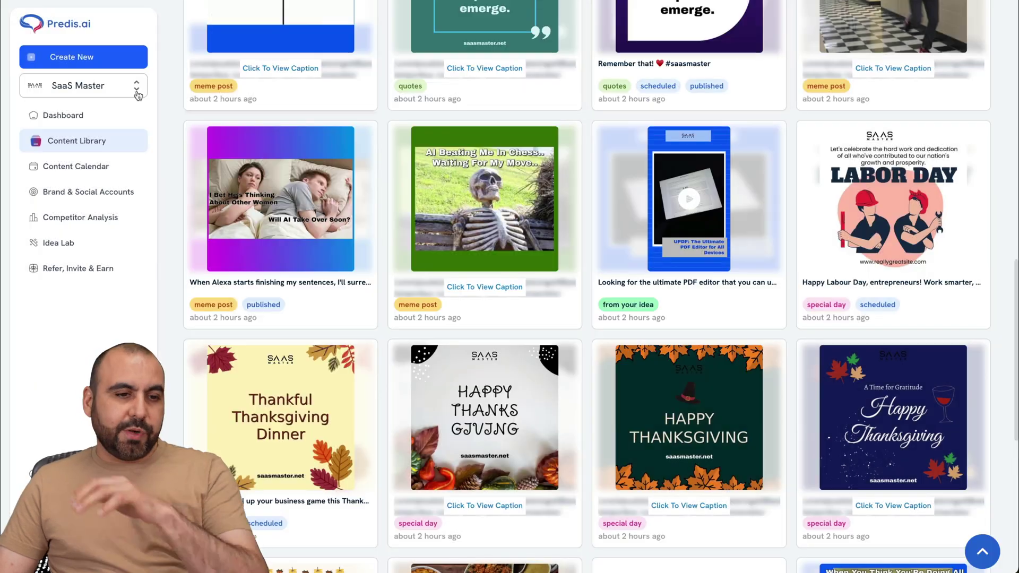
Create a new Quote to Post and scroll through its list of famous quotes
click(106, 66)
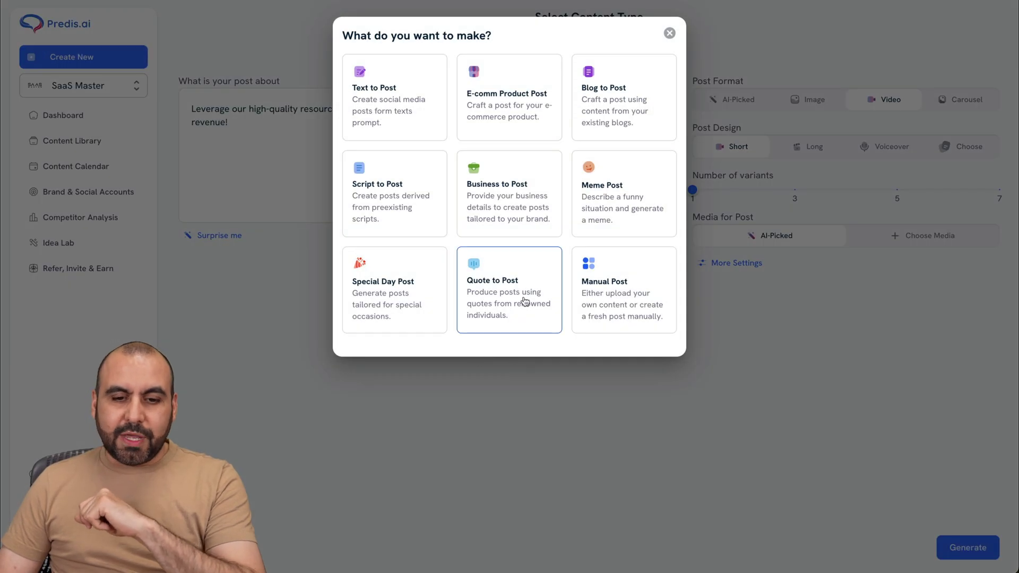
click(535, 301)
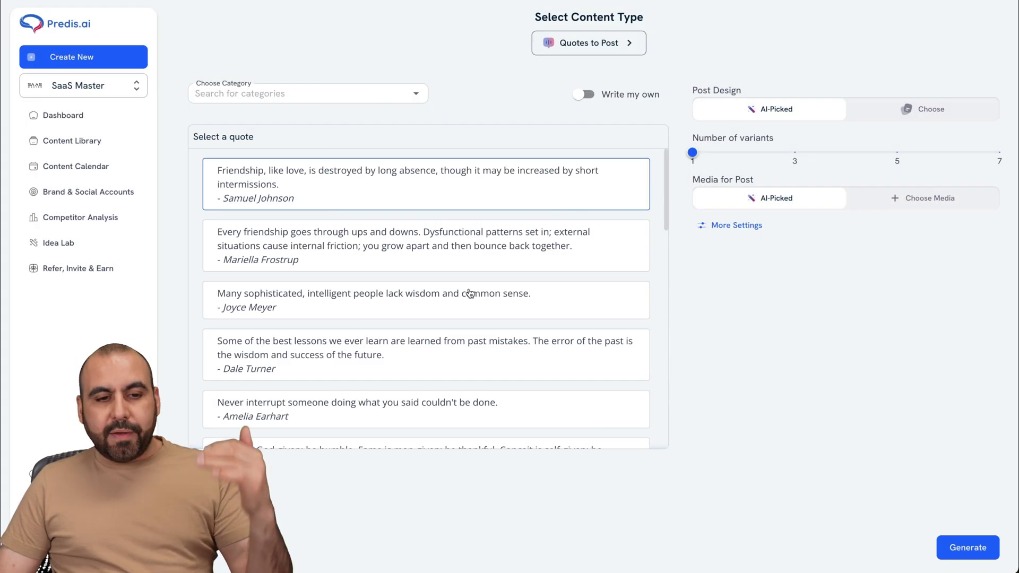
scroll(470, 292, down, 3)
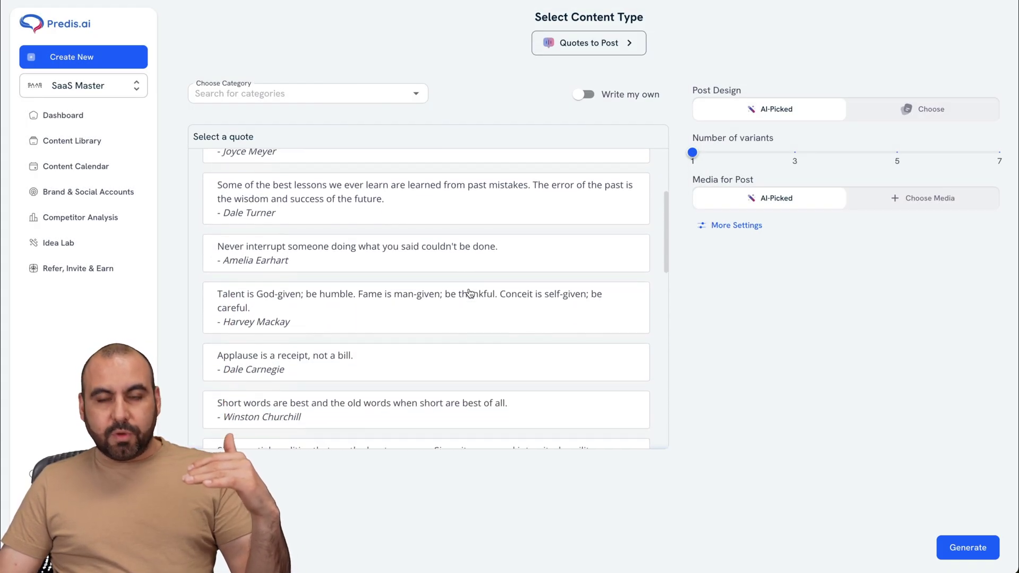
scroll(470, 292, down, 5)
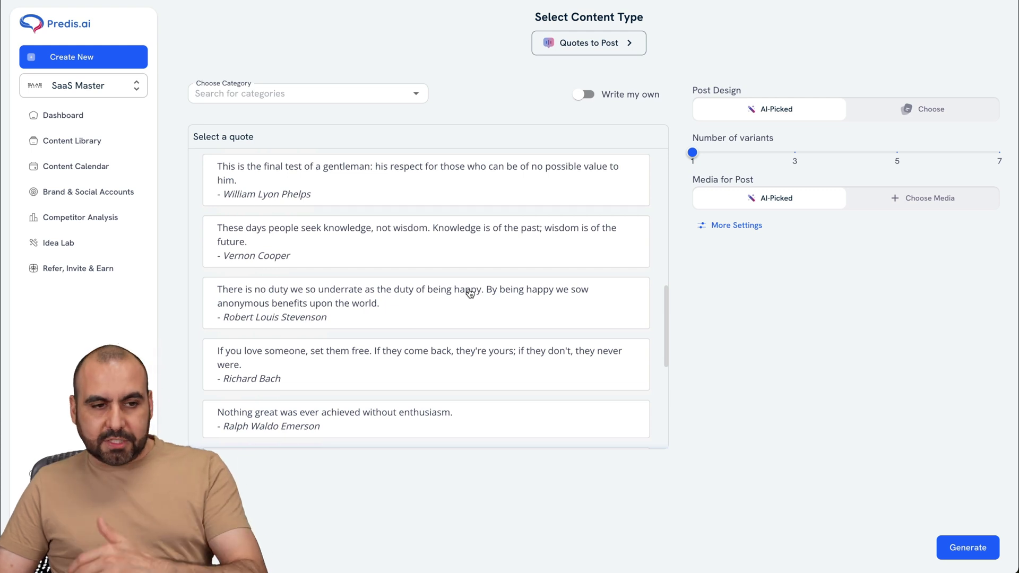
In the Content Library, view the purple 'When times are bad' quote post's caption, then close it
click(76, 143)
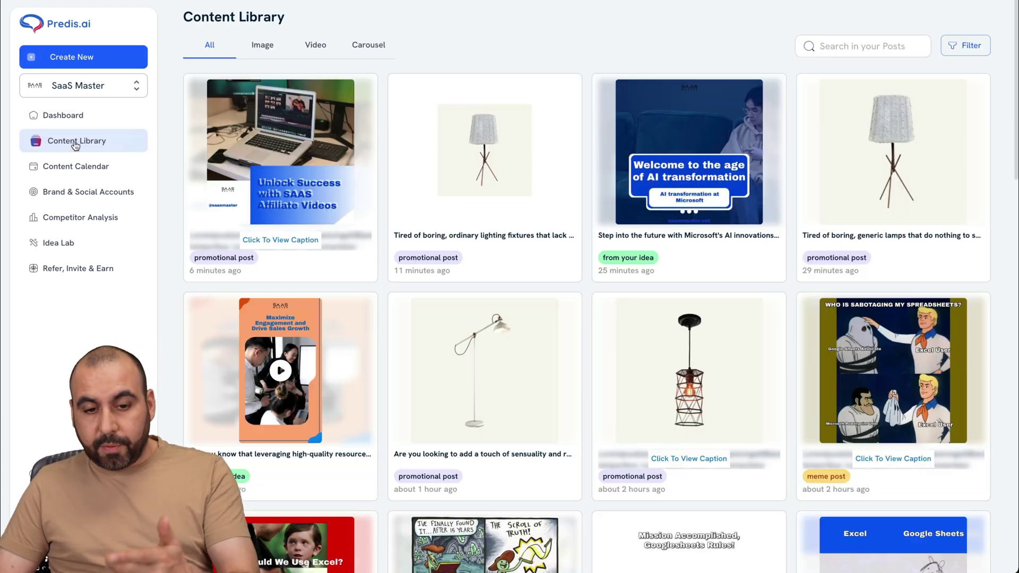
scroll(653, 366, down, 8)
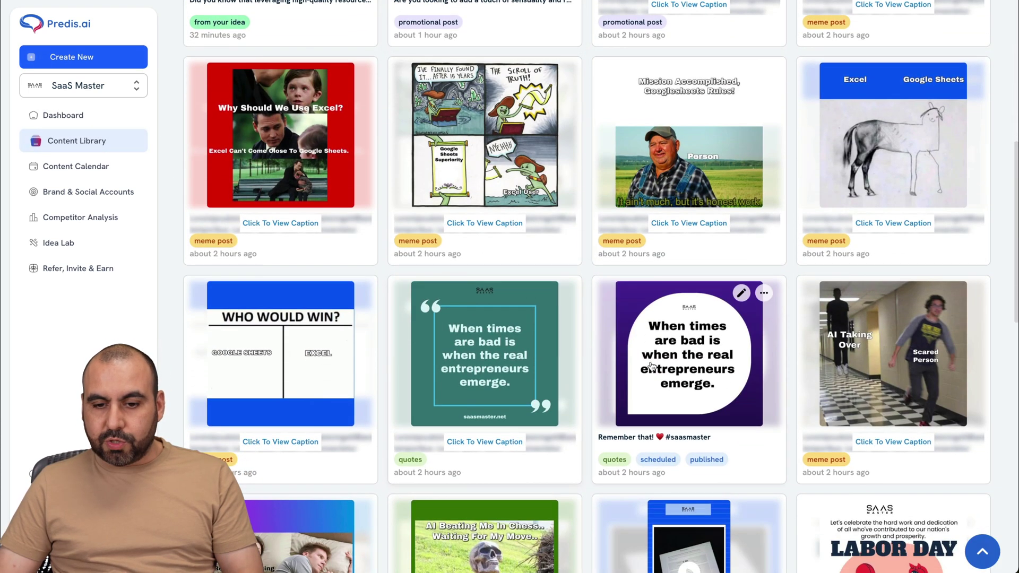
click(685, 372)
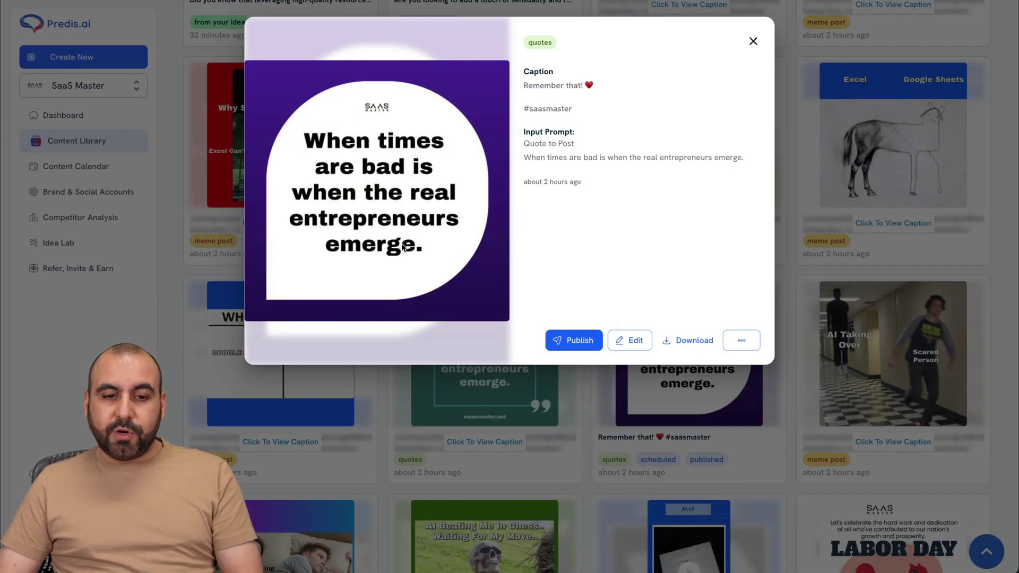
click(752, 42)
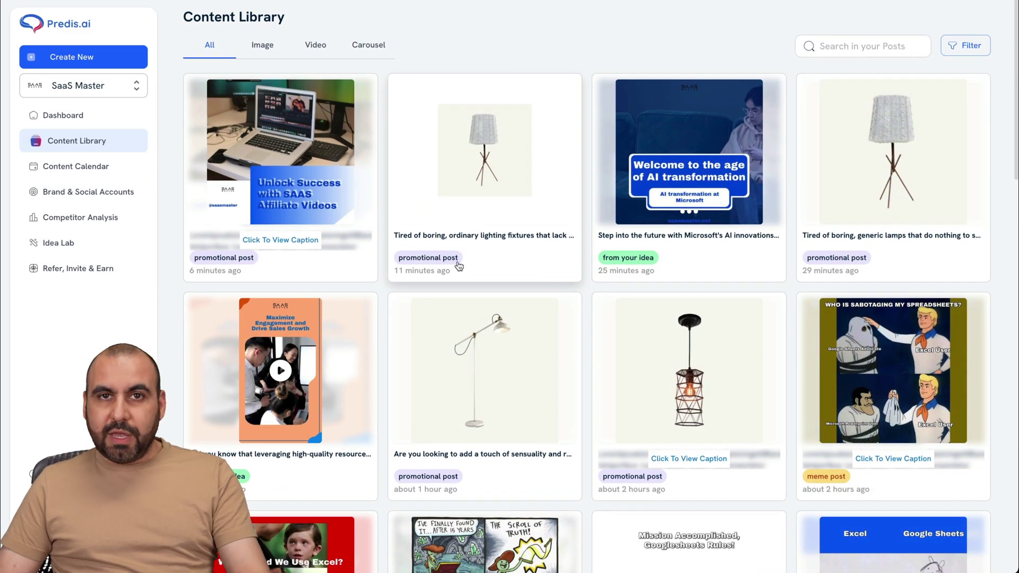
mouse_move(222, 176)
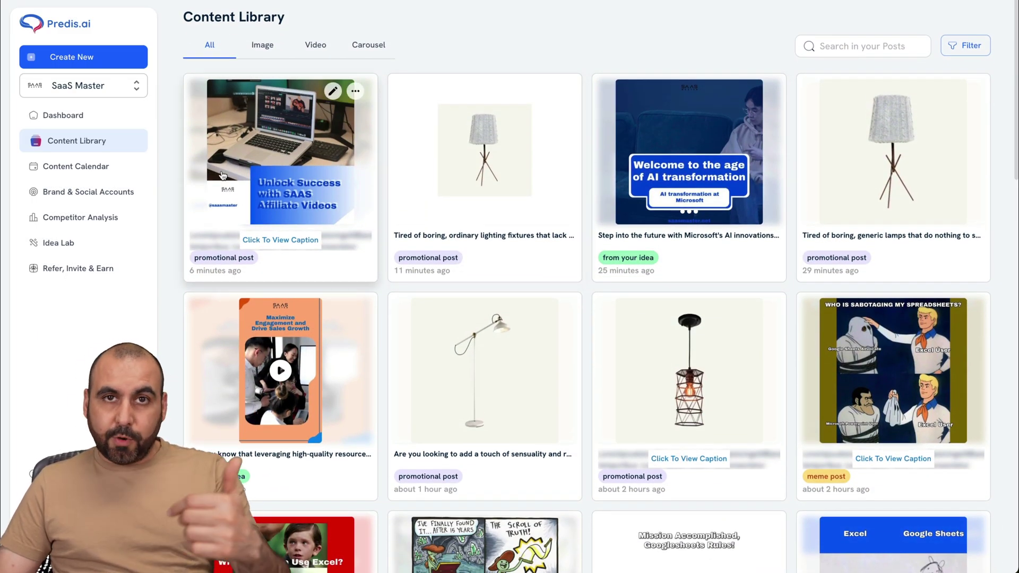
Create a new Manual Post and scroll through its Single Image design templates
click(83, 56)
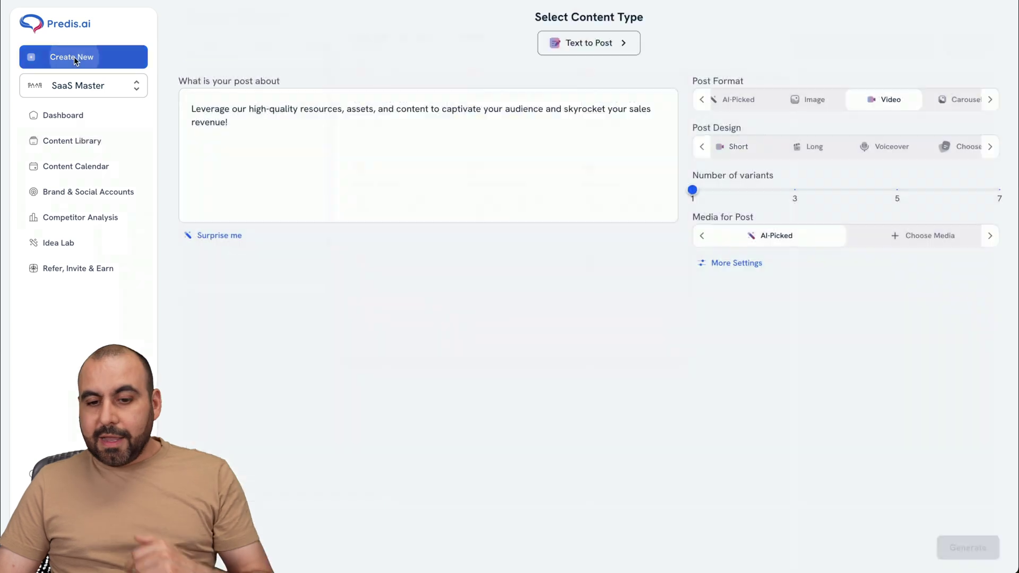
click(628, 304)
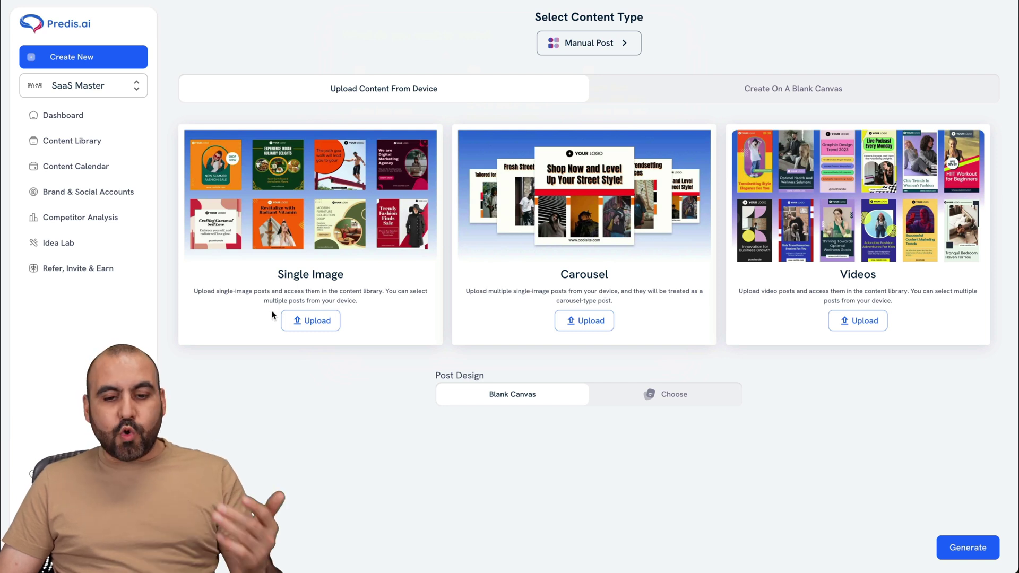
click(670, 399)
scroll(606, 302, down, 2)
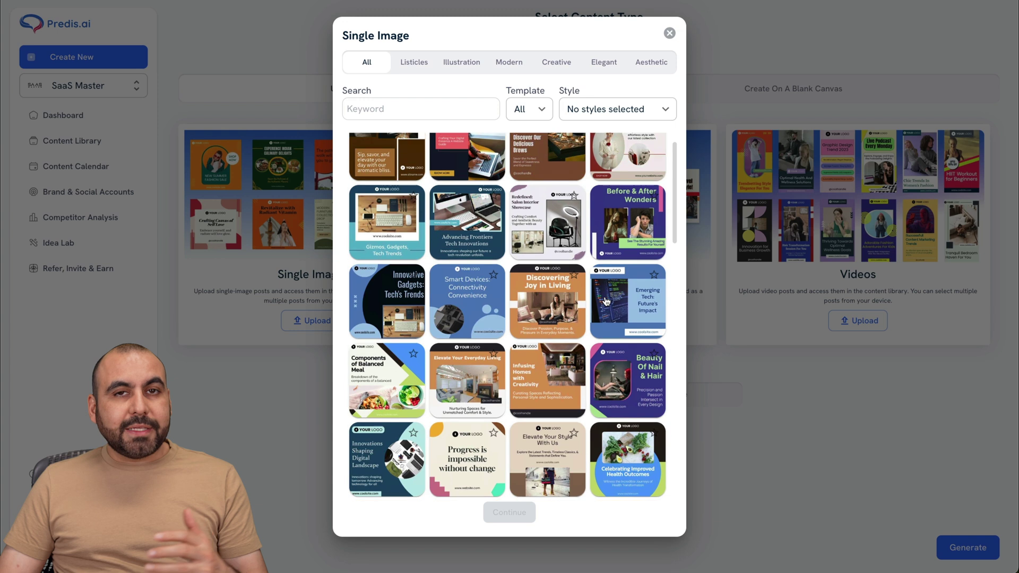
scroll(606, 302, up, 2)
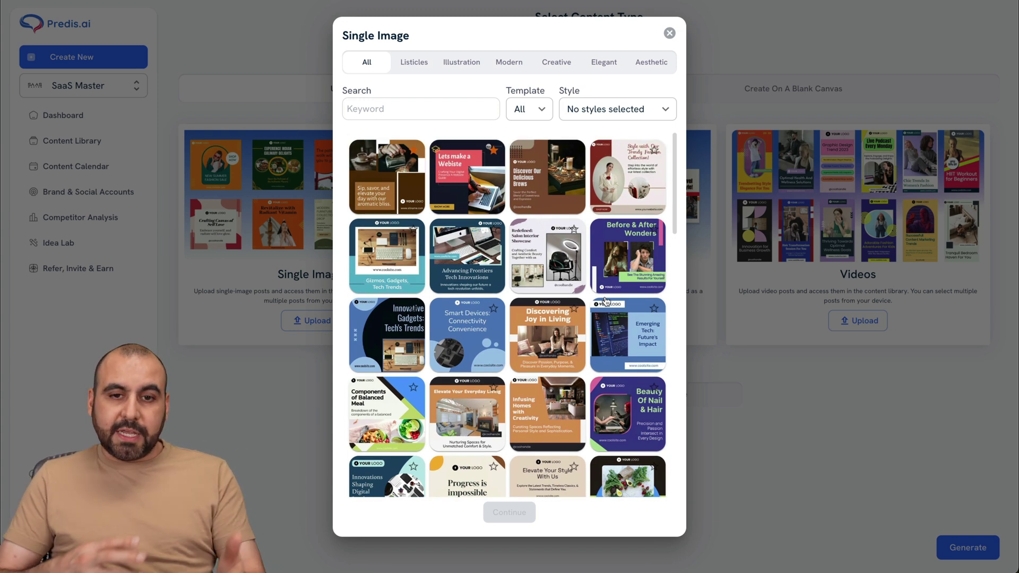
Close the template picker unchosen and dismiss the post-type list, staying on Manual Post
click(669, 32)
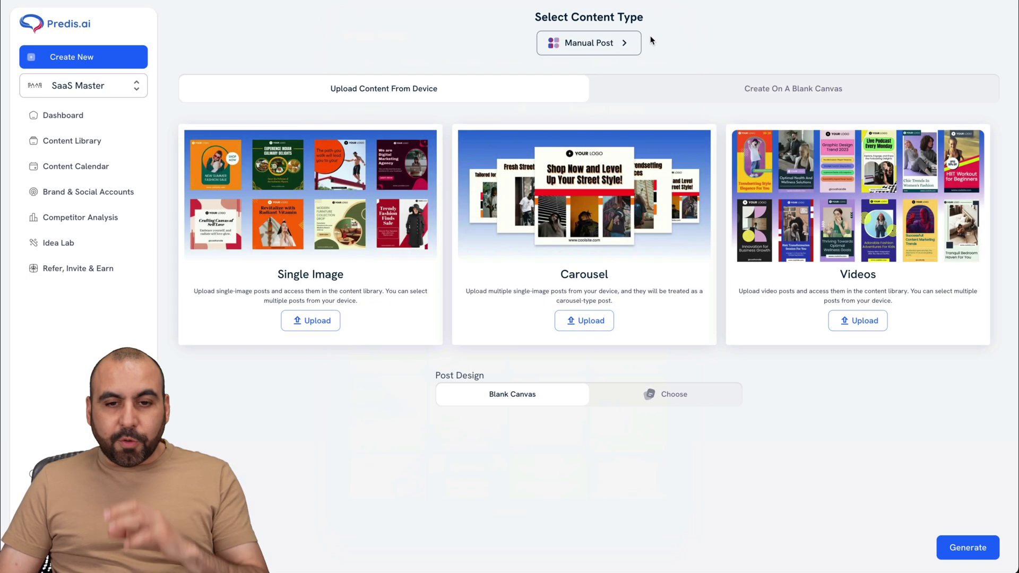
click(584, 45)
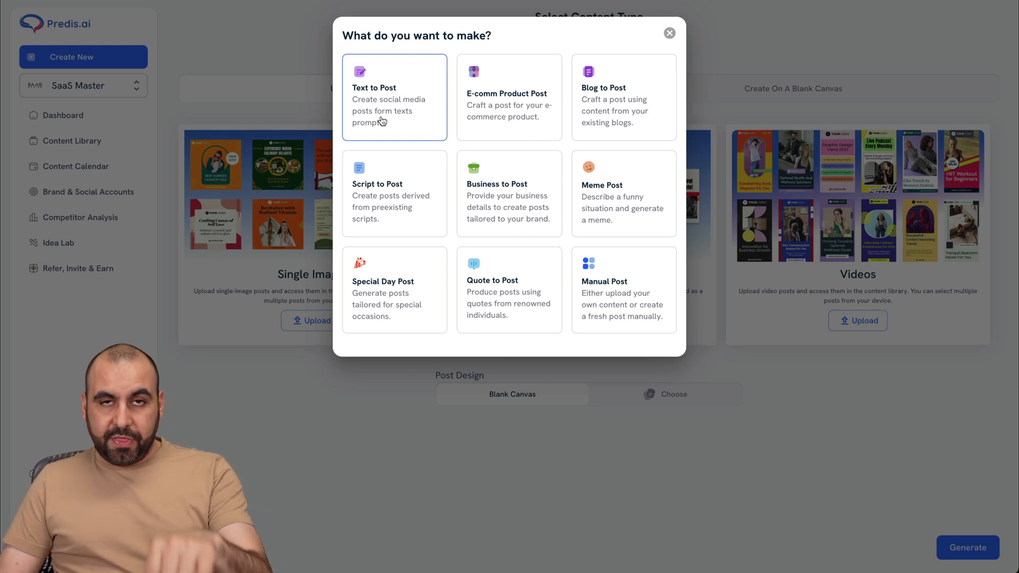
click(168, 129)
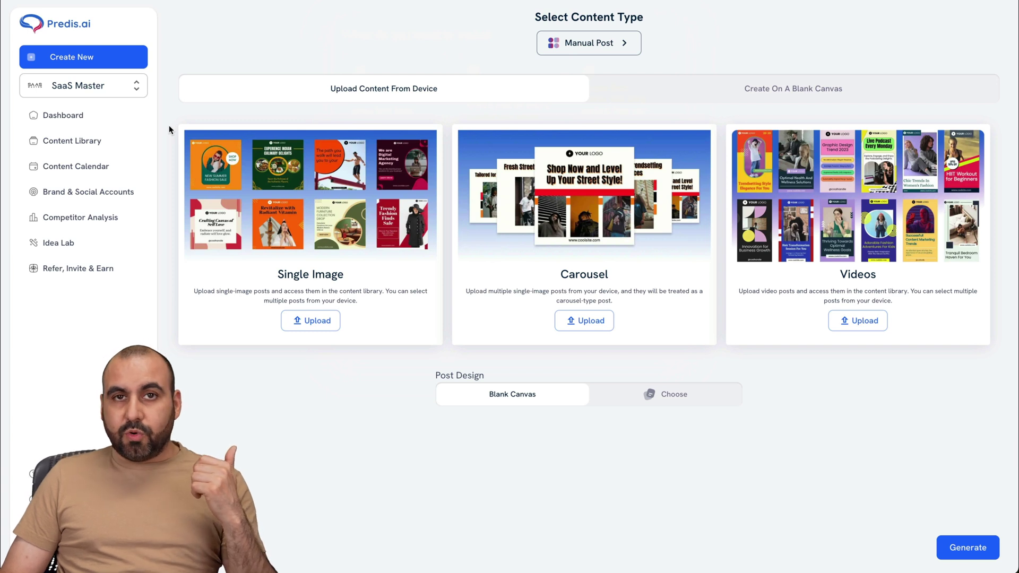